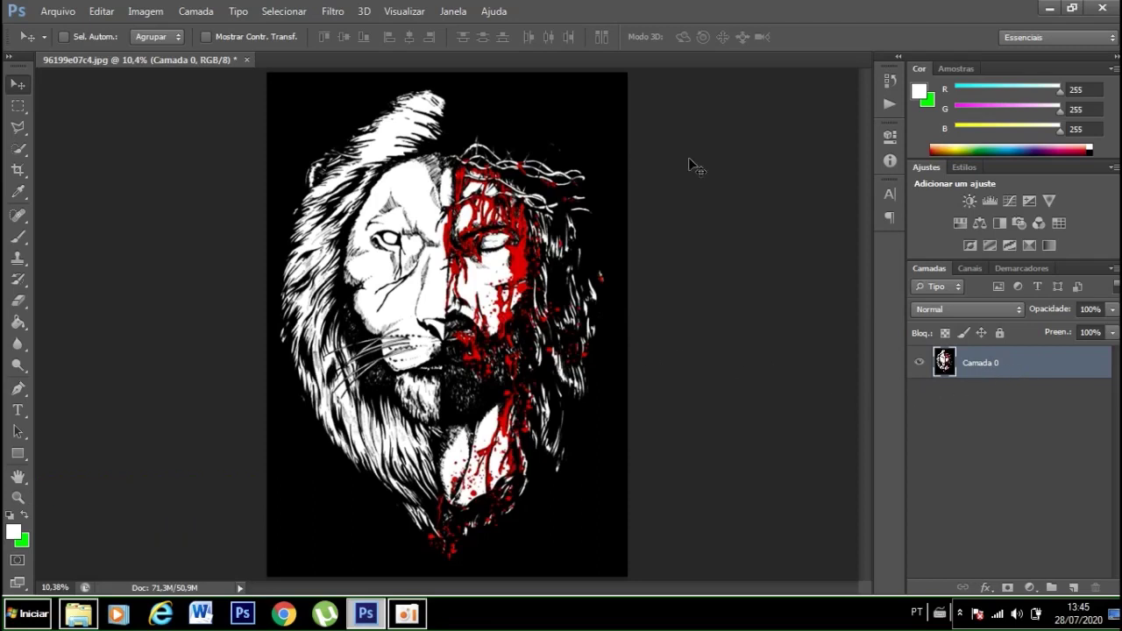
Use Intervalo de cores to sample the white at fuzziness 200, inverted, selecting the dark areas
double_click(976, 363)
click(282, 14)
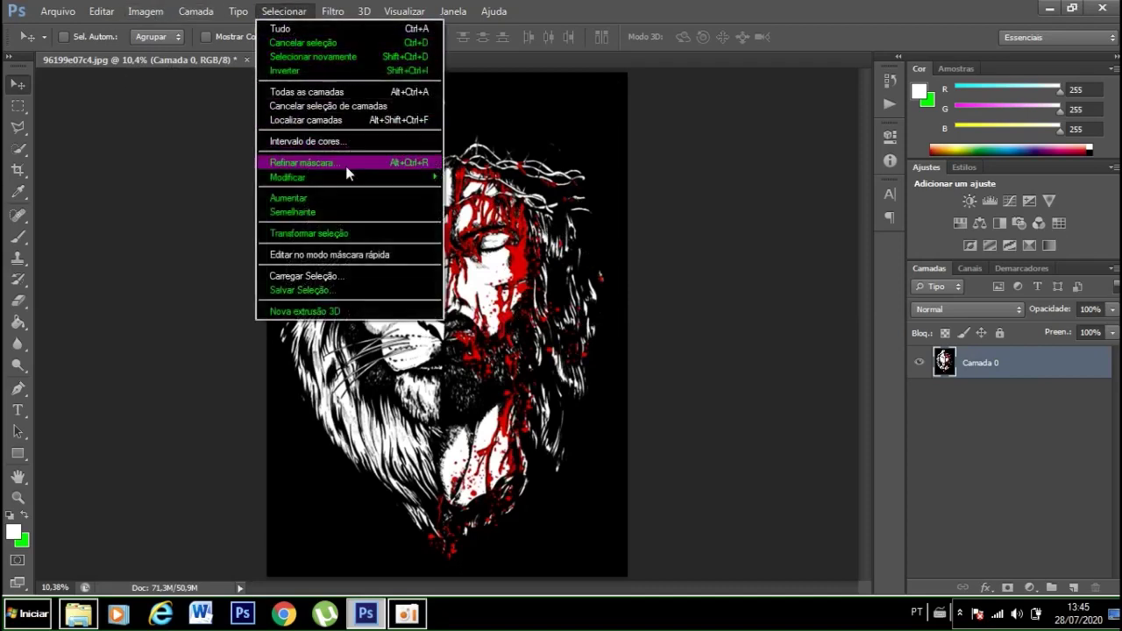
click(340, 138)
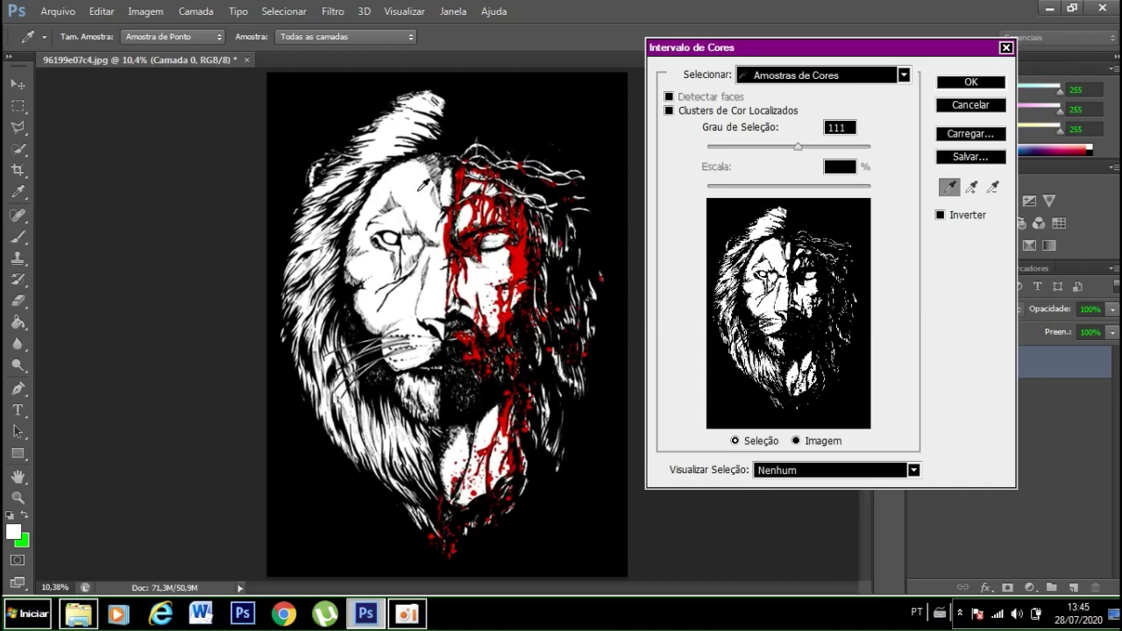
click(520, 255)
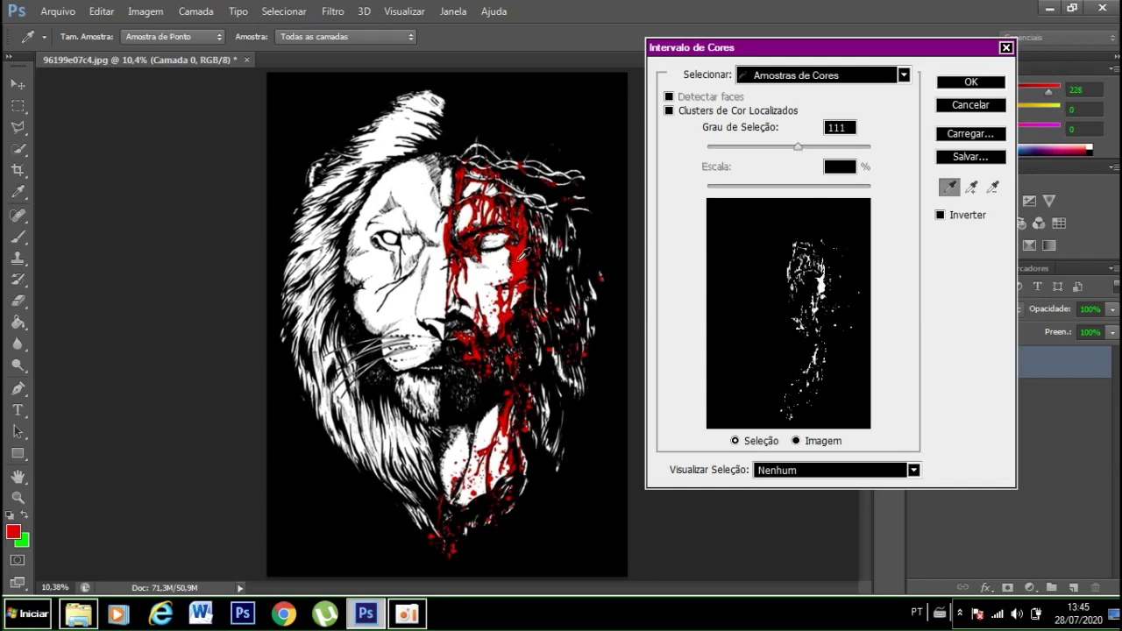
click(415, 195)
drag(797, 147, 883, 156)
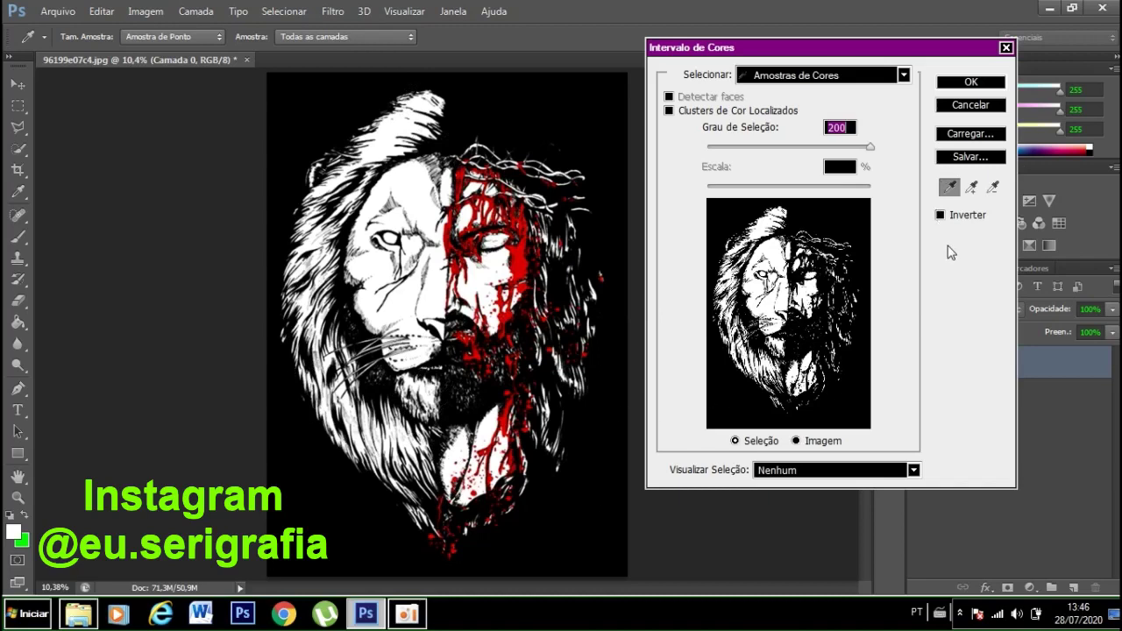
click(940, 215)
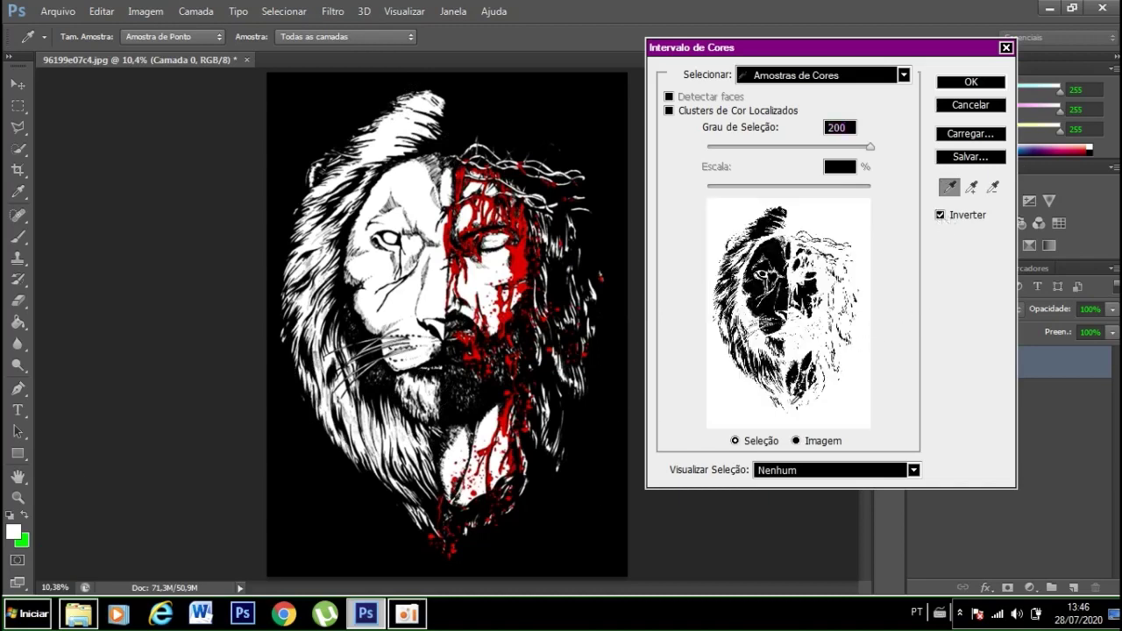
click(1000, 80)
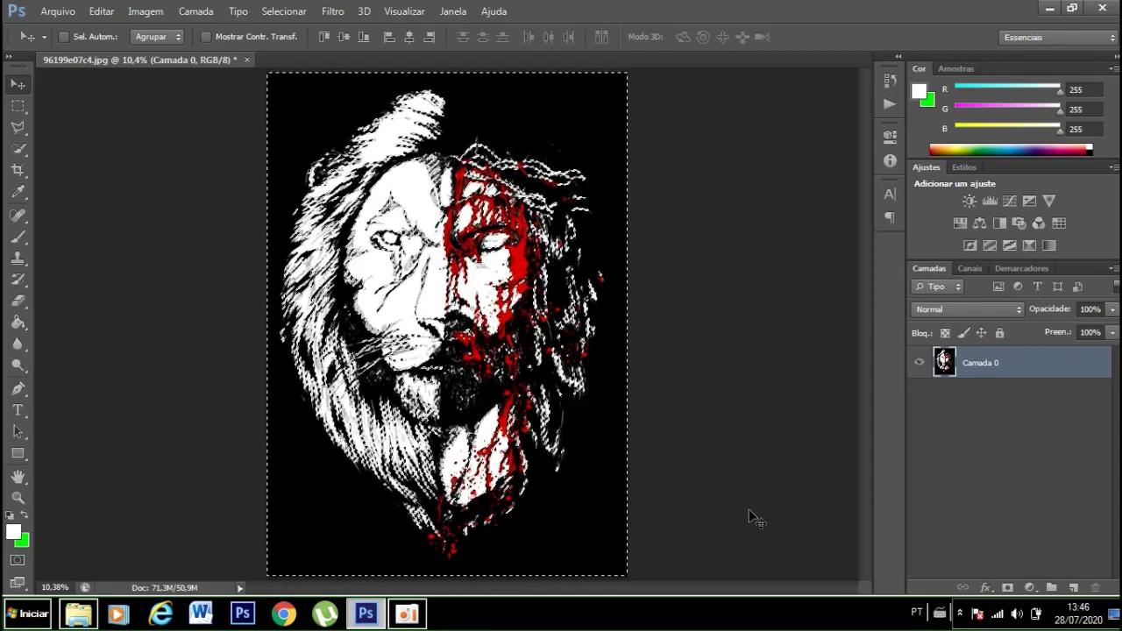
Add a new layer, then fill a new Alfa 1 channel with the selection in white
key(ctrl+j)
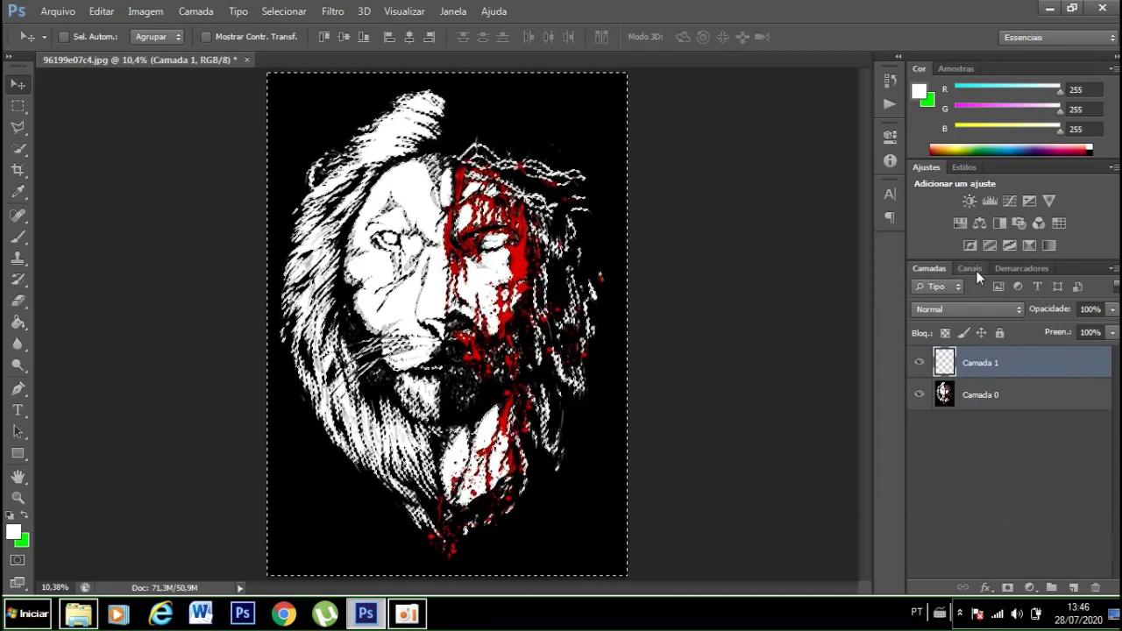
click(973, 269)
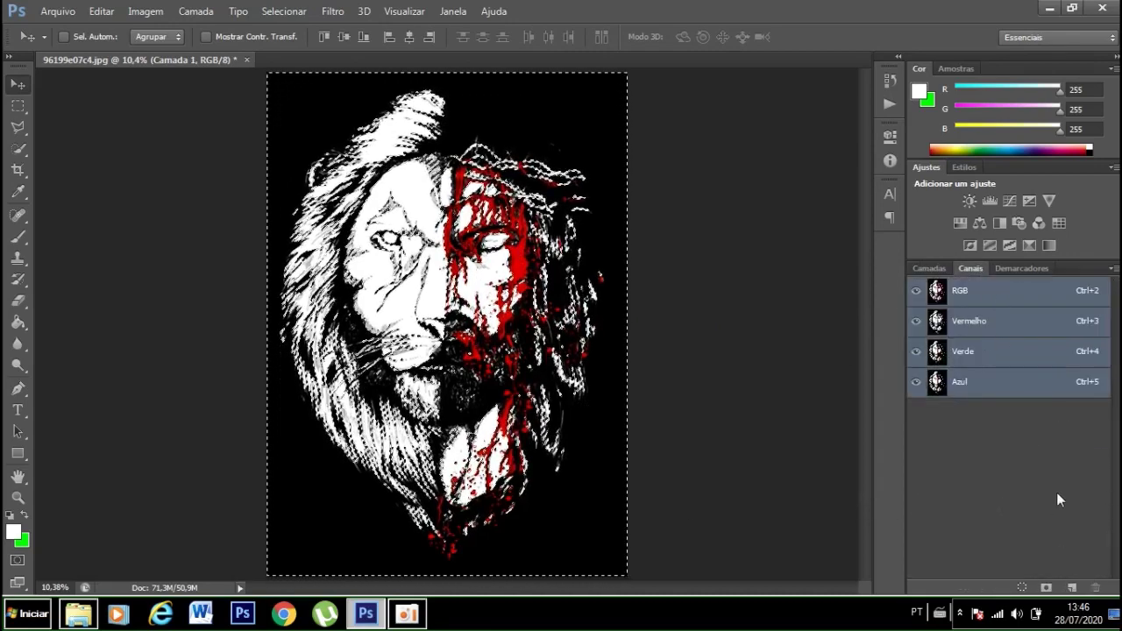
click(1071, 587)
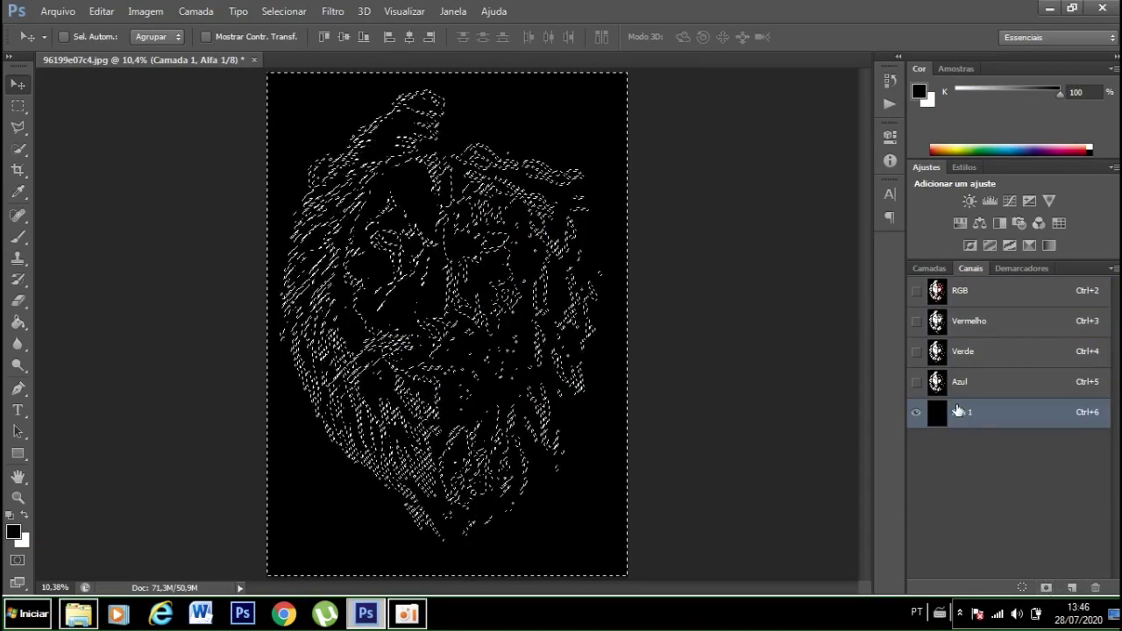
drag(957, 410, 958, 414)
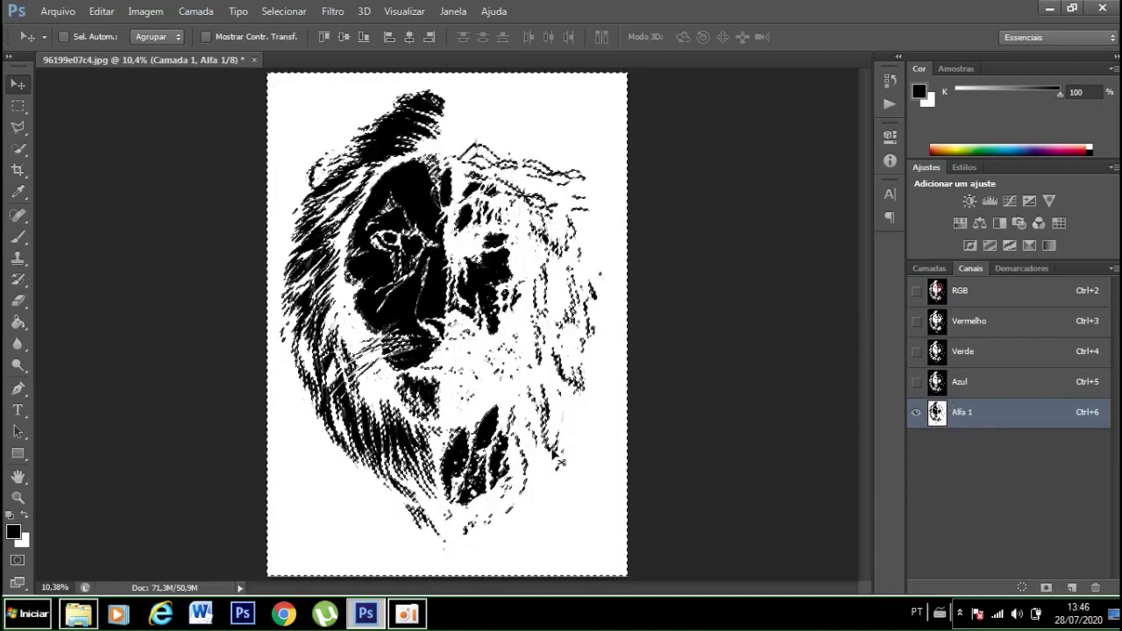
key(ctrl+d)
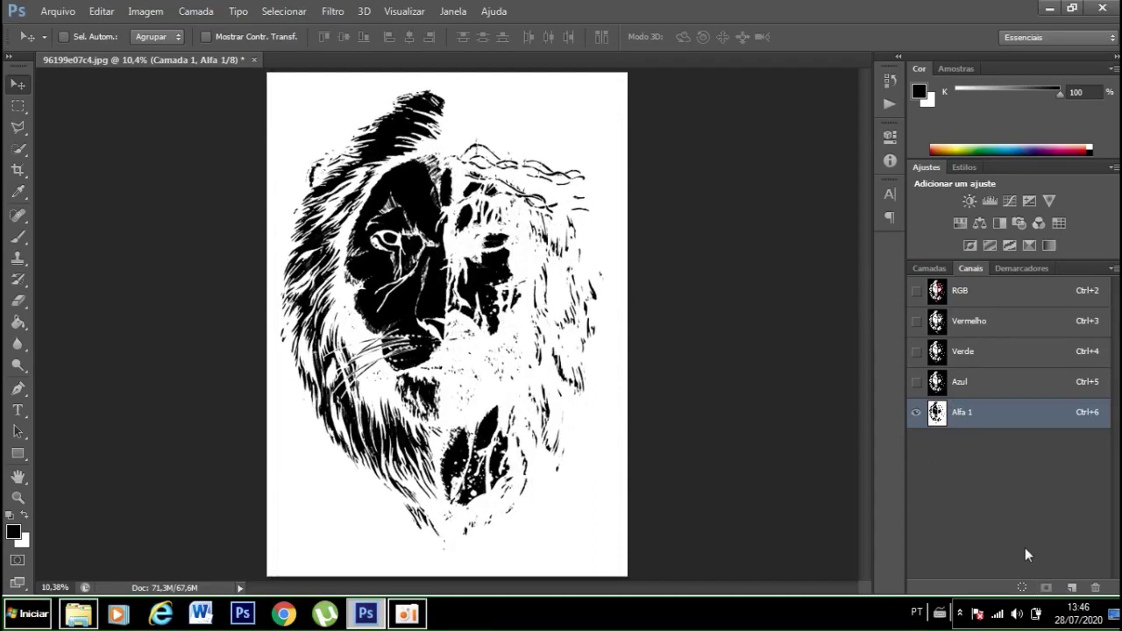
Add an empty Alfa 2 channel above Alfa 1 and return to the RGB composite
click(1071, 587)
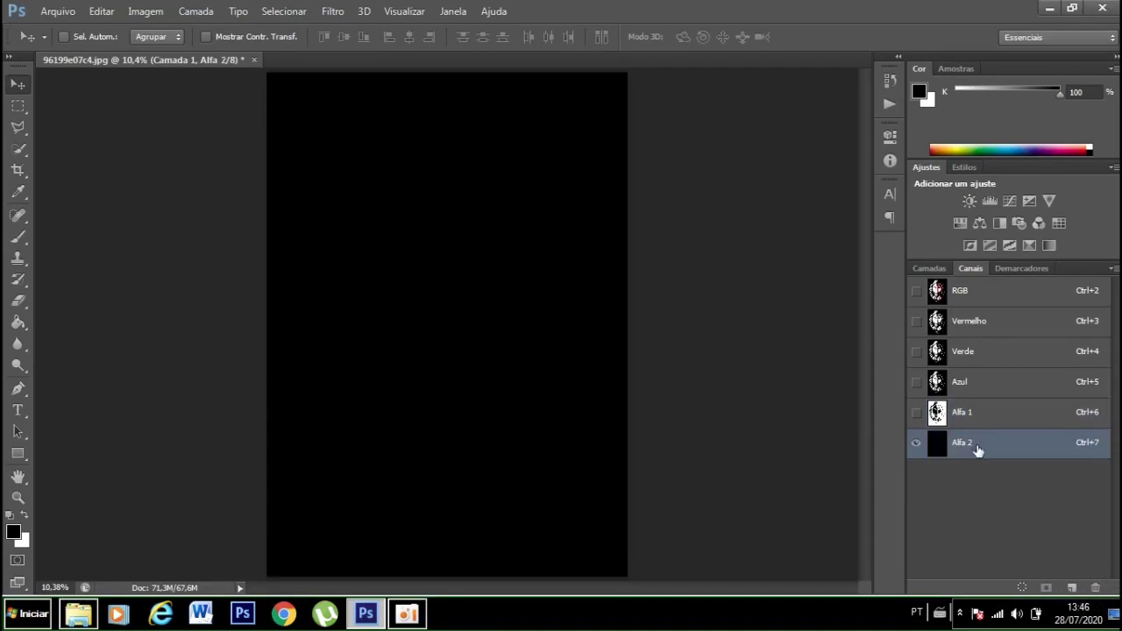
drag(977, 450, 974, 425)
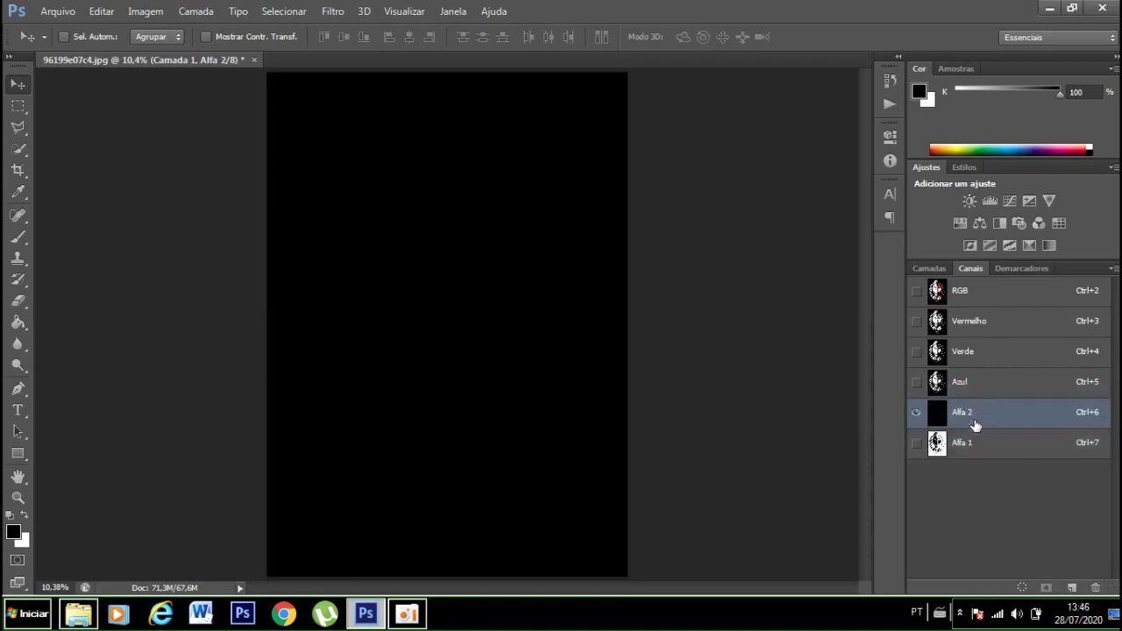
click(986, 292)
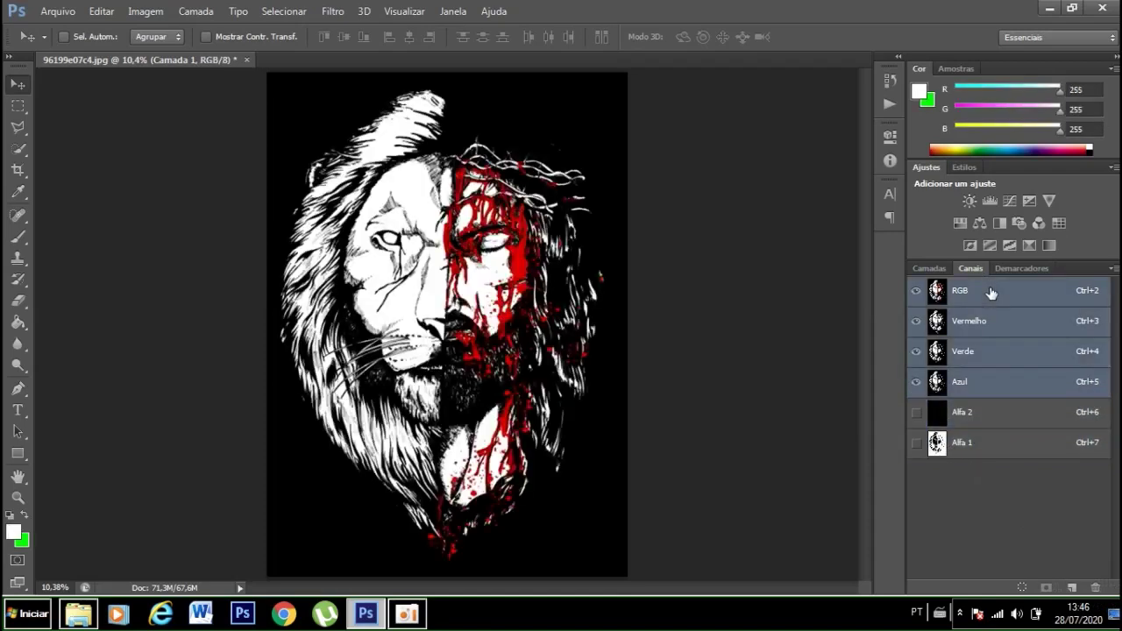
click(283, 11)
Color-range select the red blood and fill it into a new Alfa 3 channel
click(337, 139)
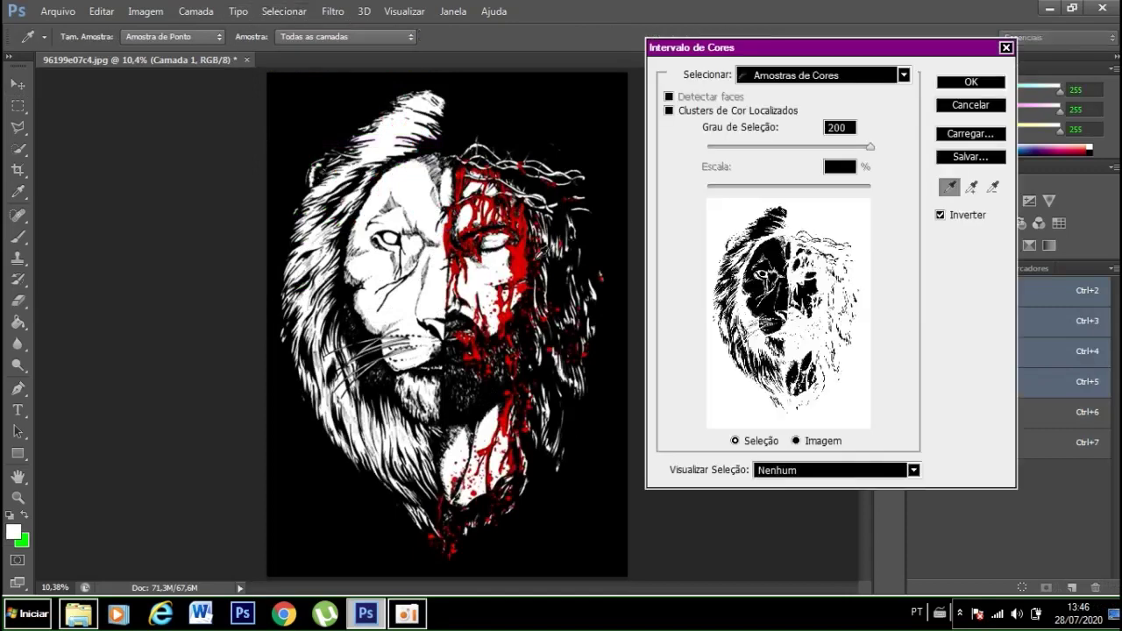
click(524, 252)
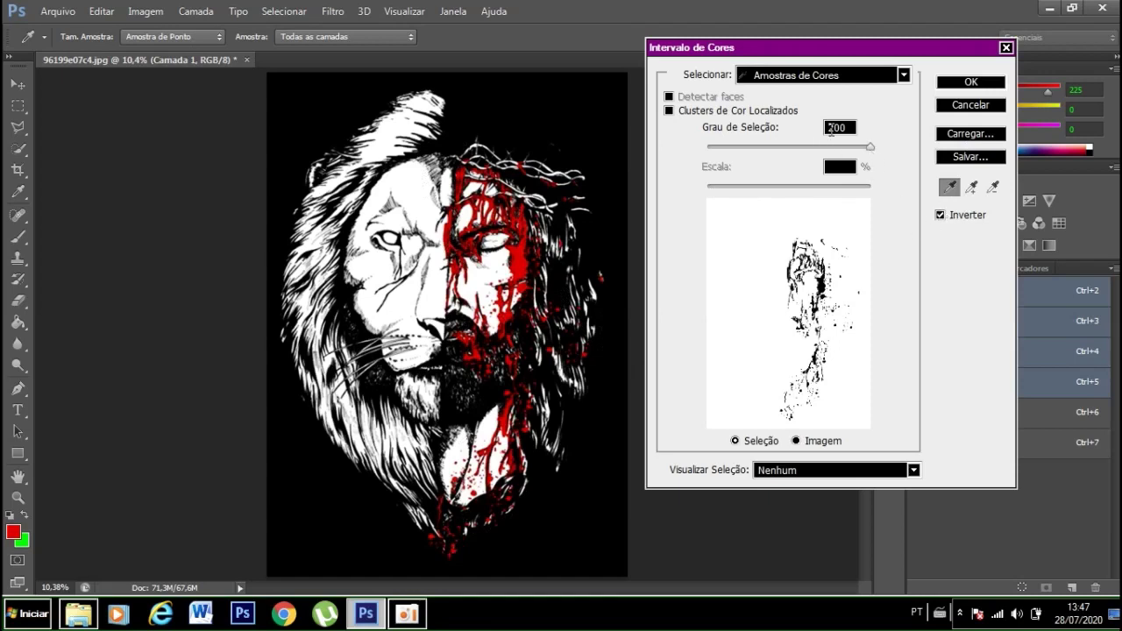
click(964, 84)
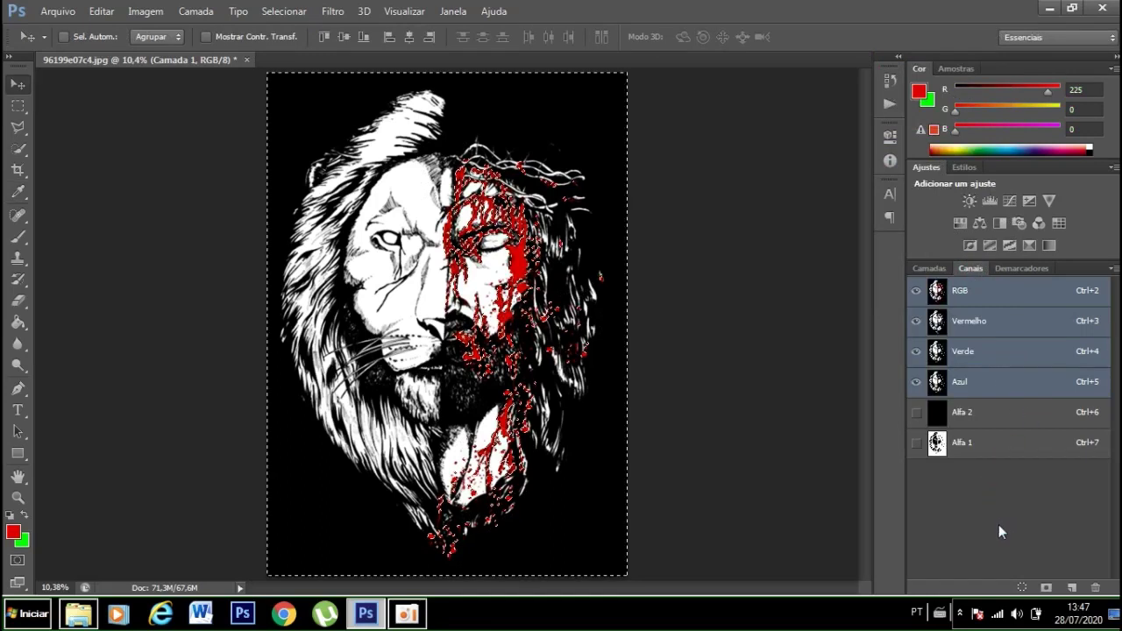
click(1072, 587)
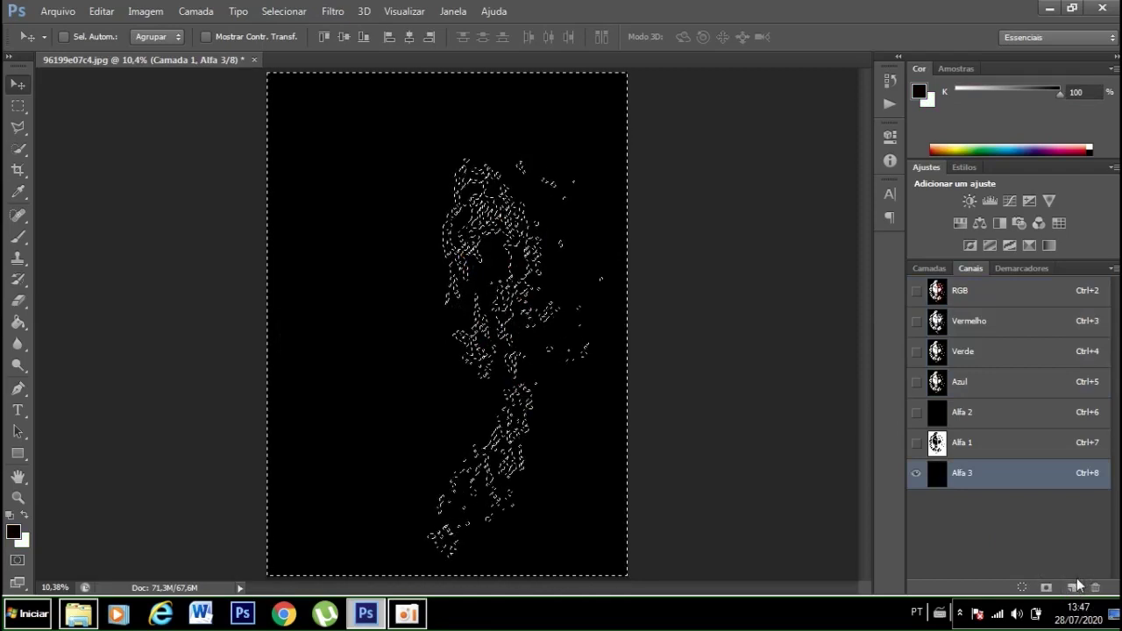
key(Delete)
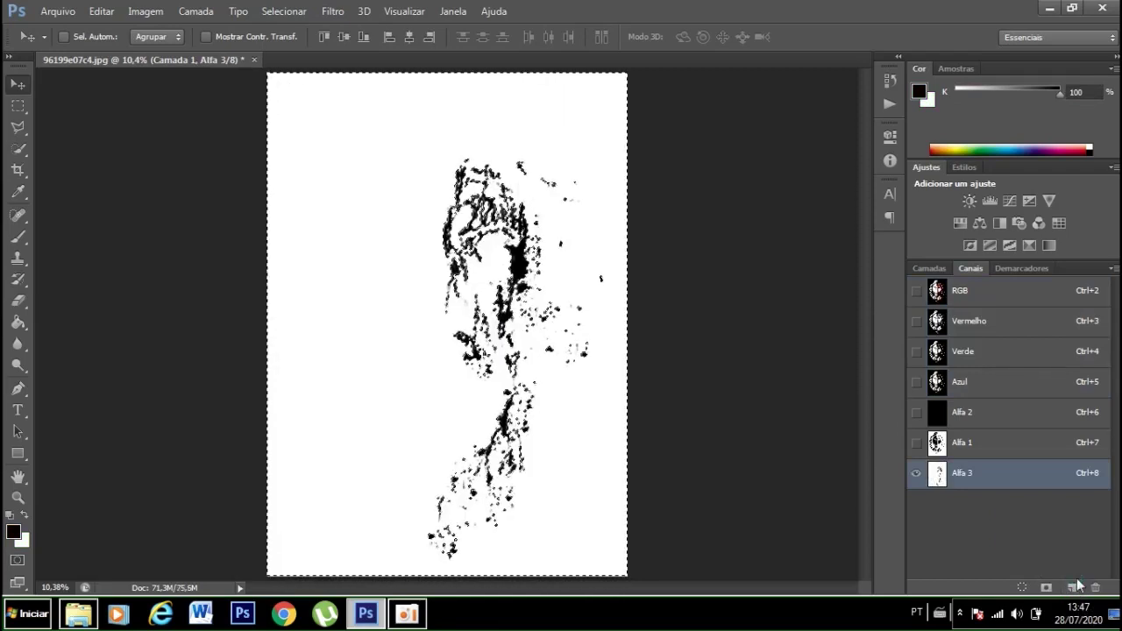
key(ctrl+d)
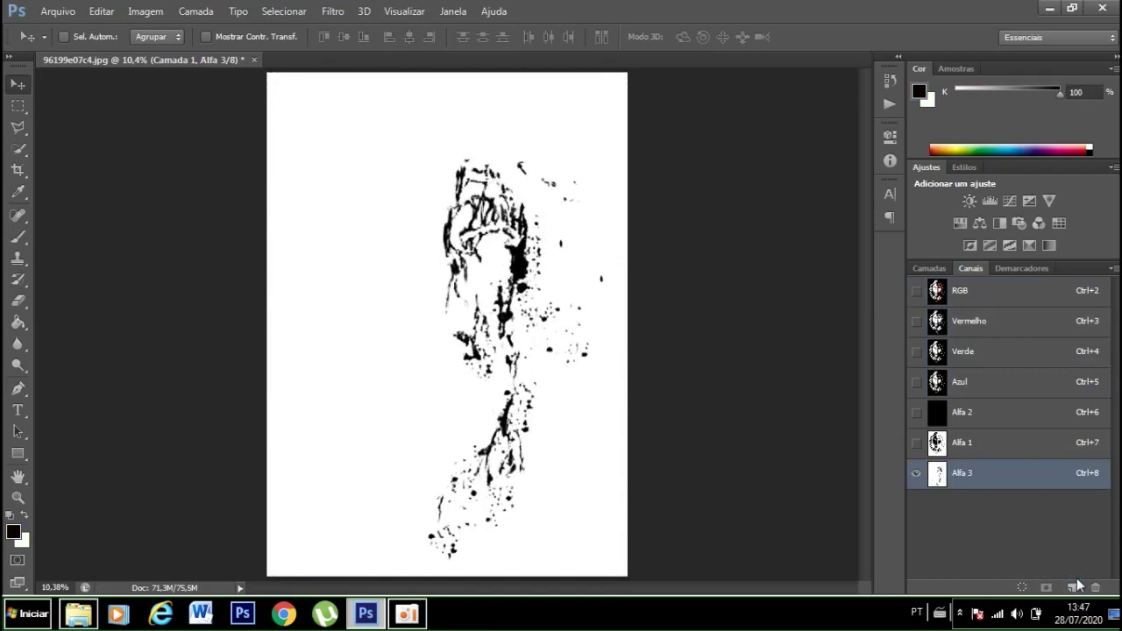
Make Alfa 2 a Spot Color channel named 'camisa' at 100% solidity
click(916, 442)
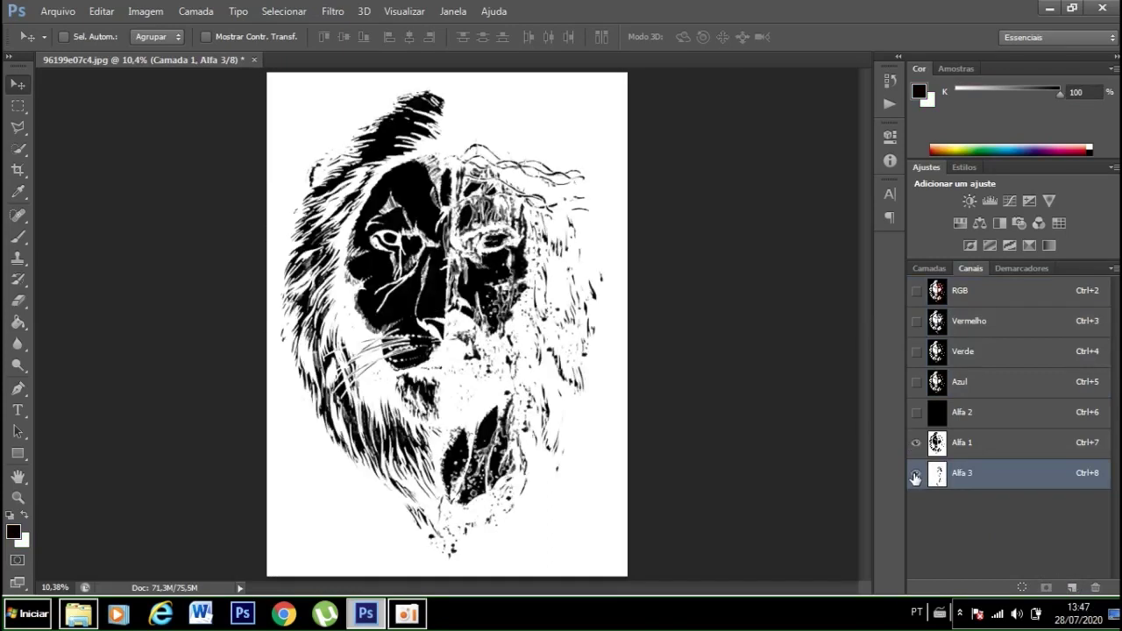
click(915, 473)
click(915, 412)
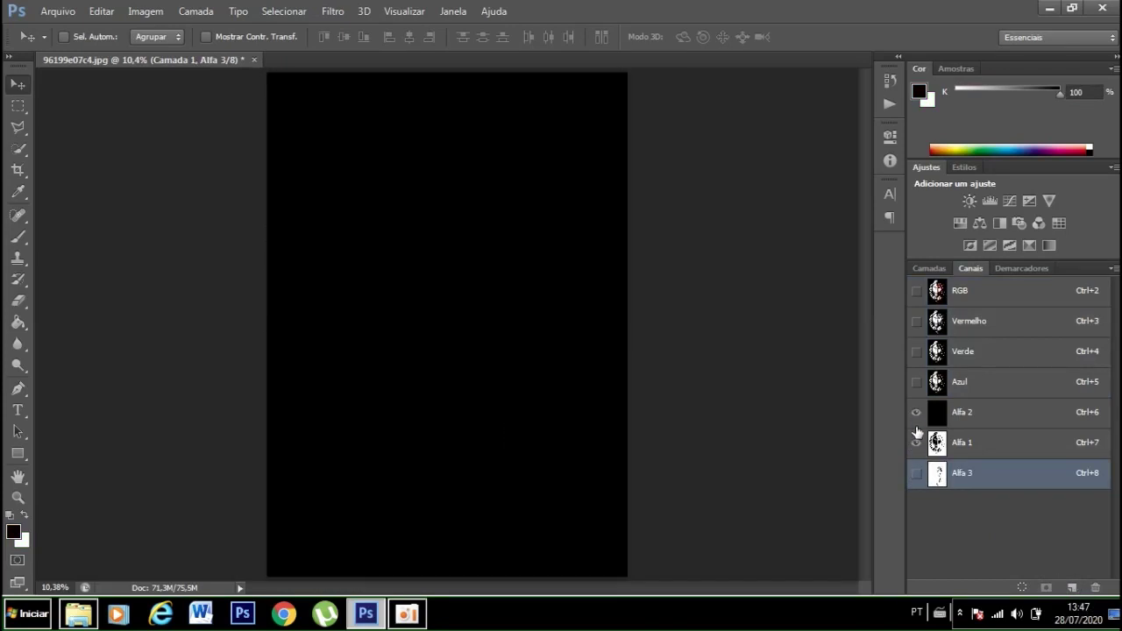
click(916, 473)
double_click(938, 412)
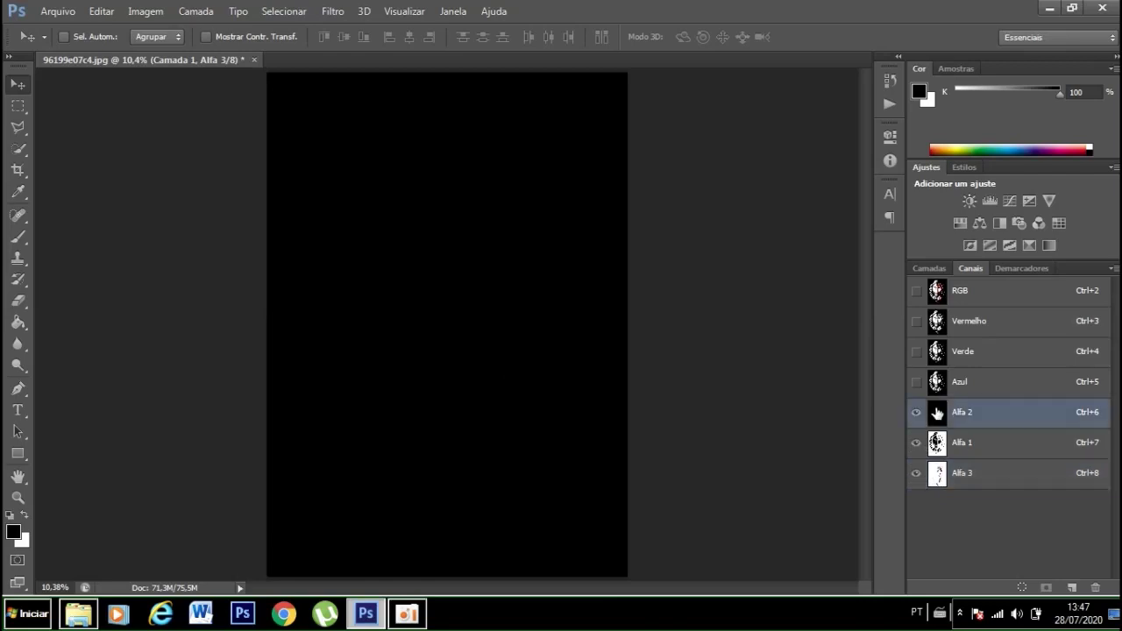
text(camisa)
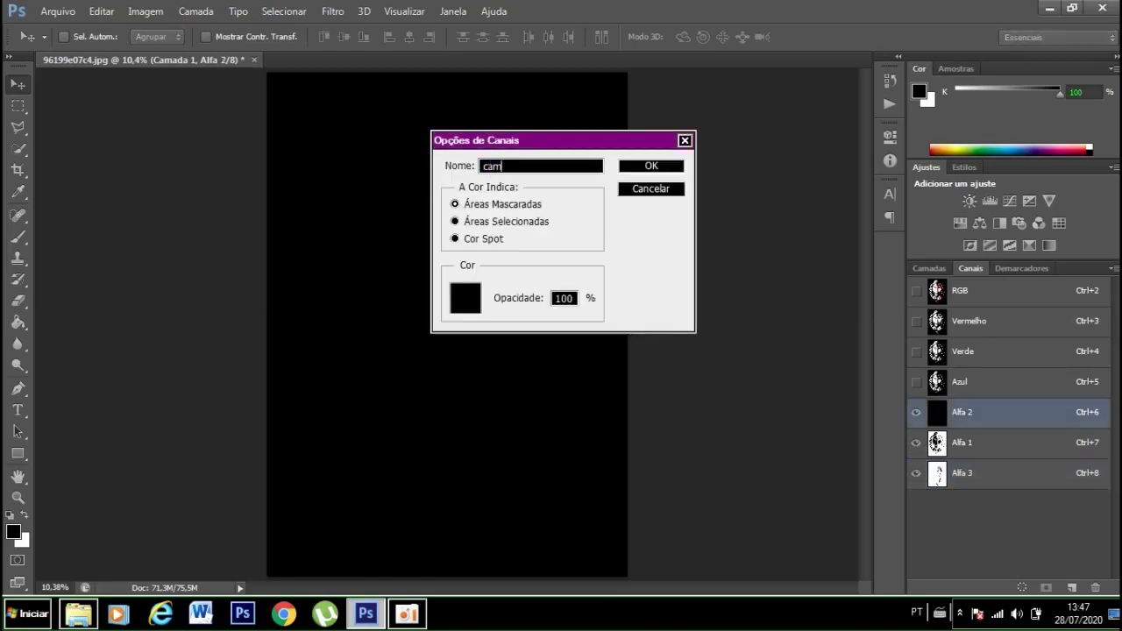
click(455, 238)
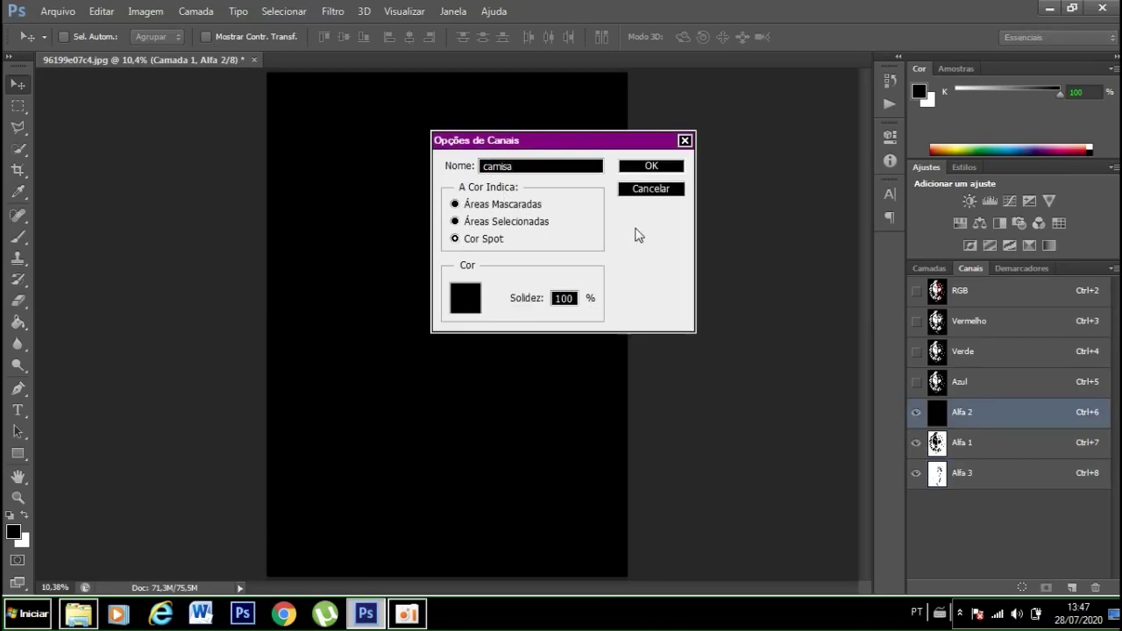
click(646, 168)
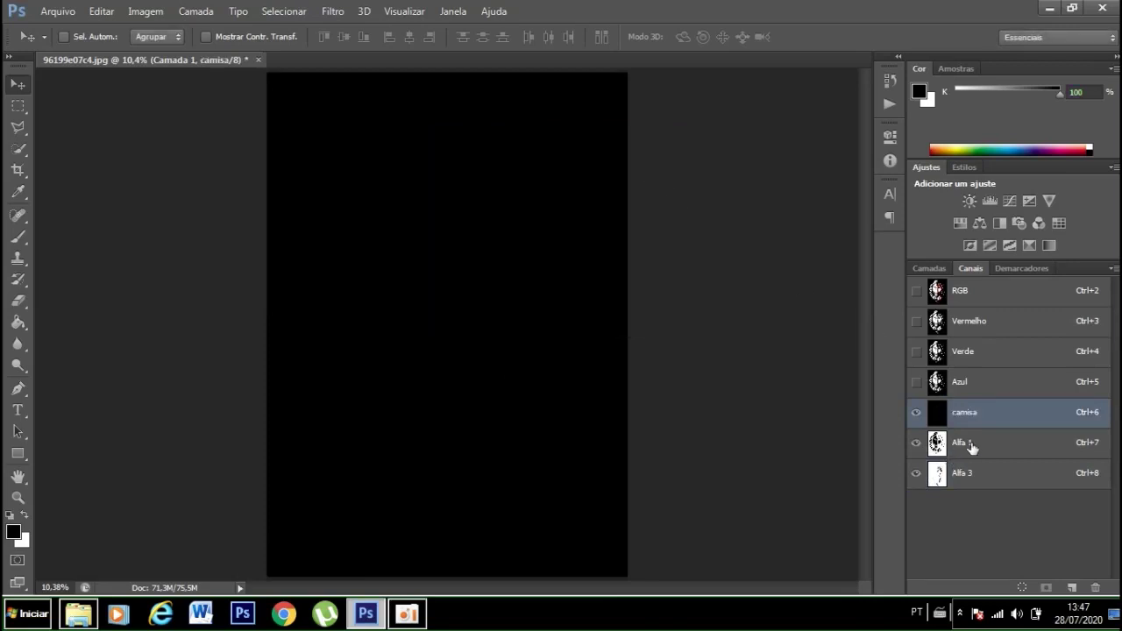
Rename Alfa 1 to 'branco' as a Spot Color channel with white ffffff ink
double_click(936, 442)
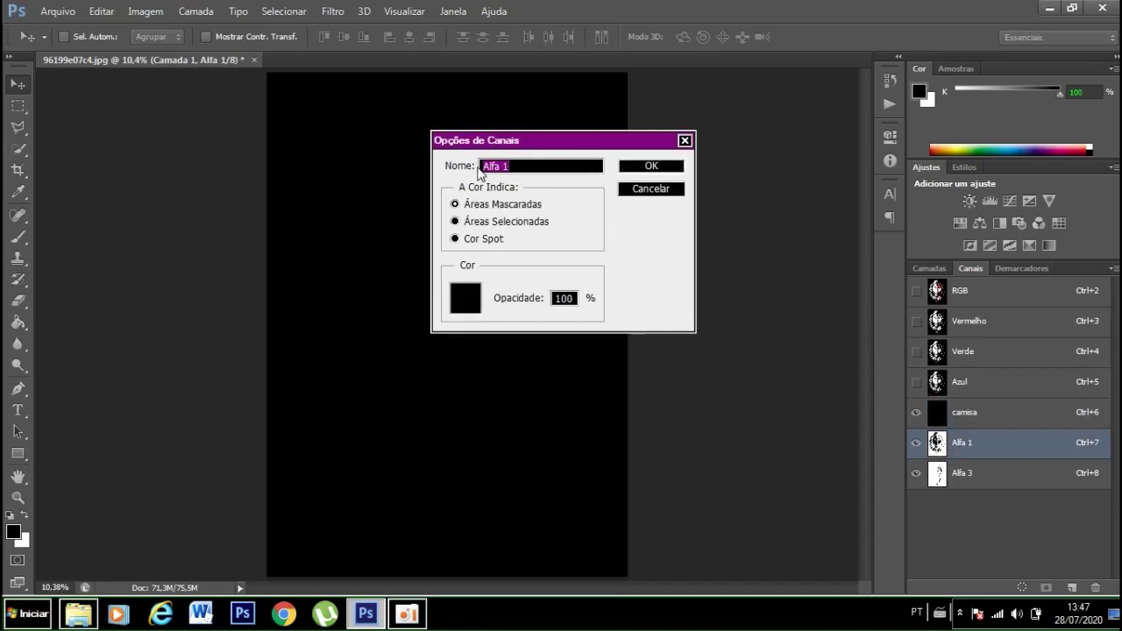
text(branco)
click(456, 239)
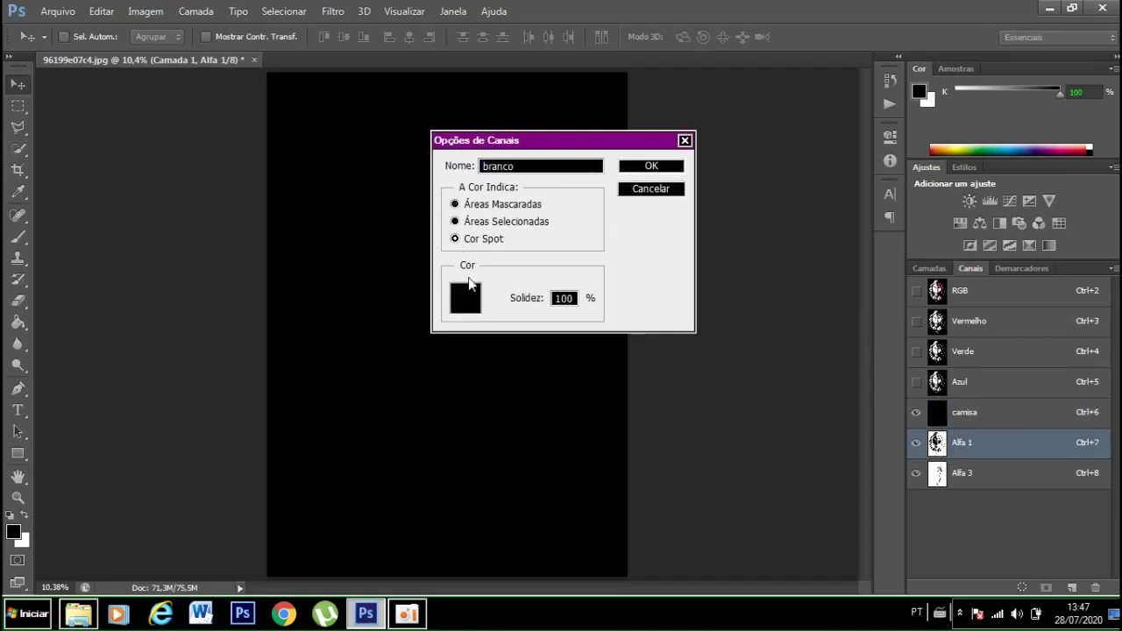
click(467, 303)
click(702, 316)
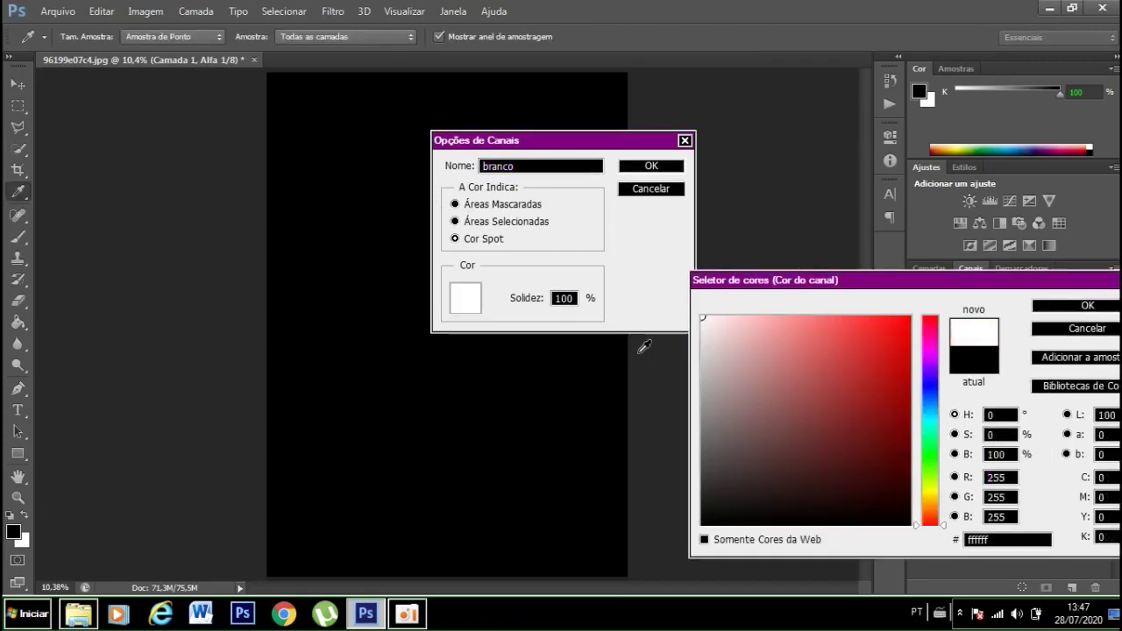
click(1071, 306)
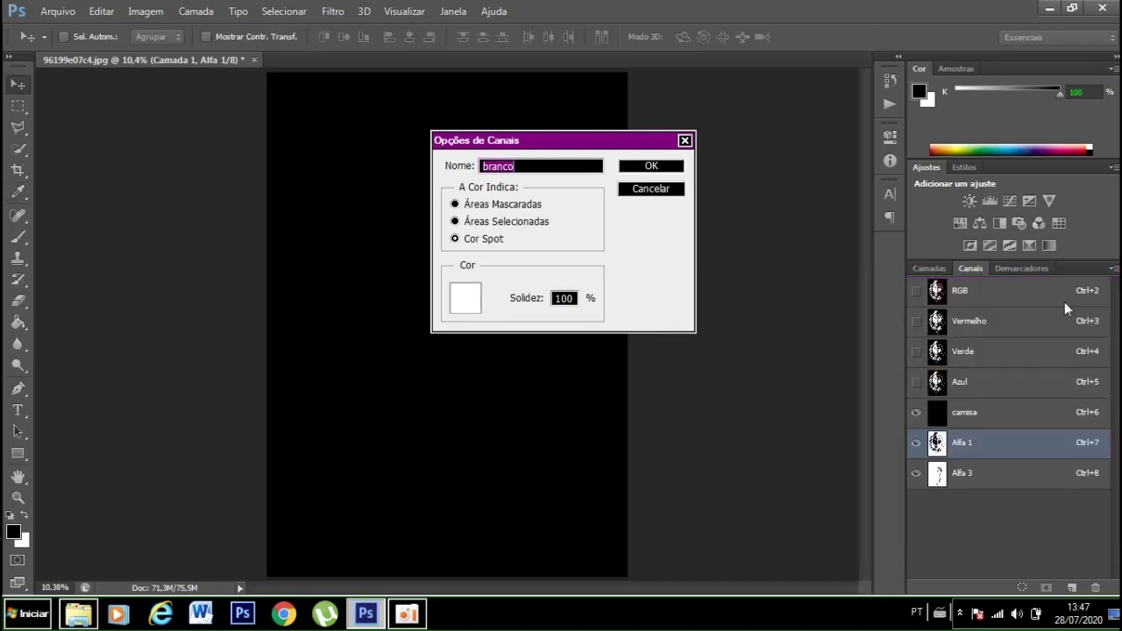
click(649, 167)
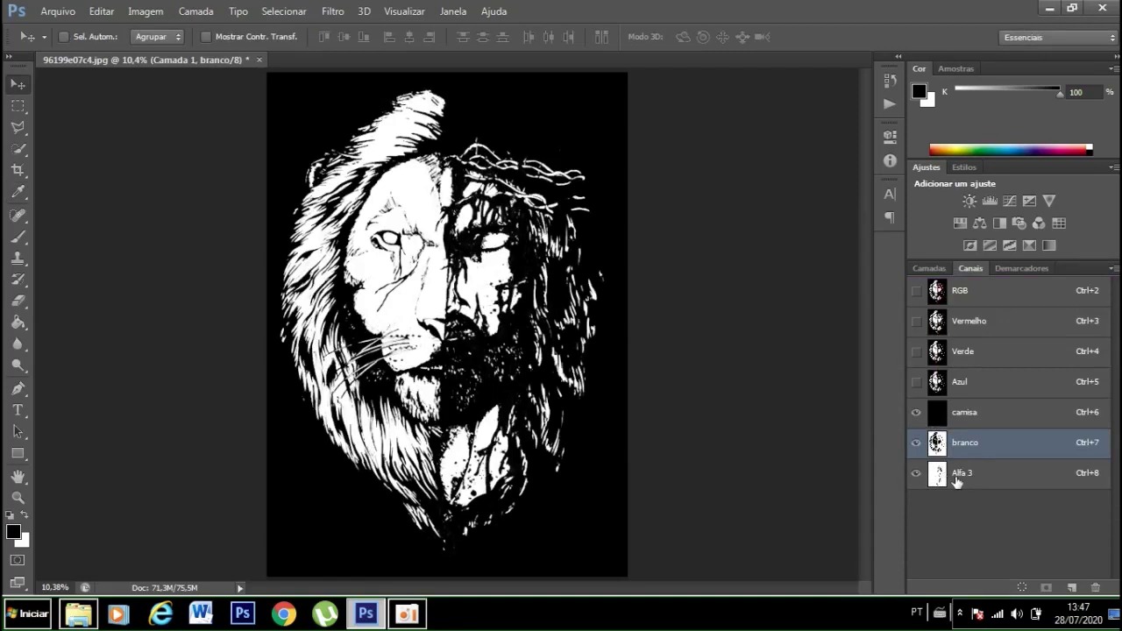
Rename Alfa 3 to 'vermelho' as a Spot Color channel with red ff0000 ink
double_click(936, 478)
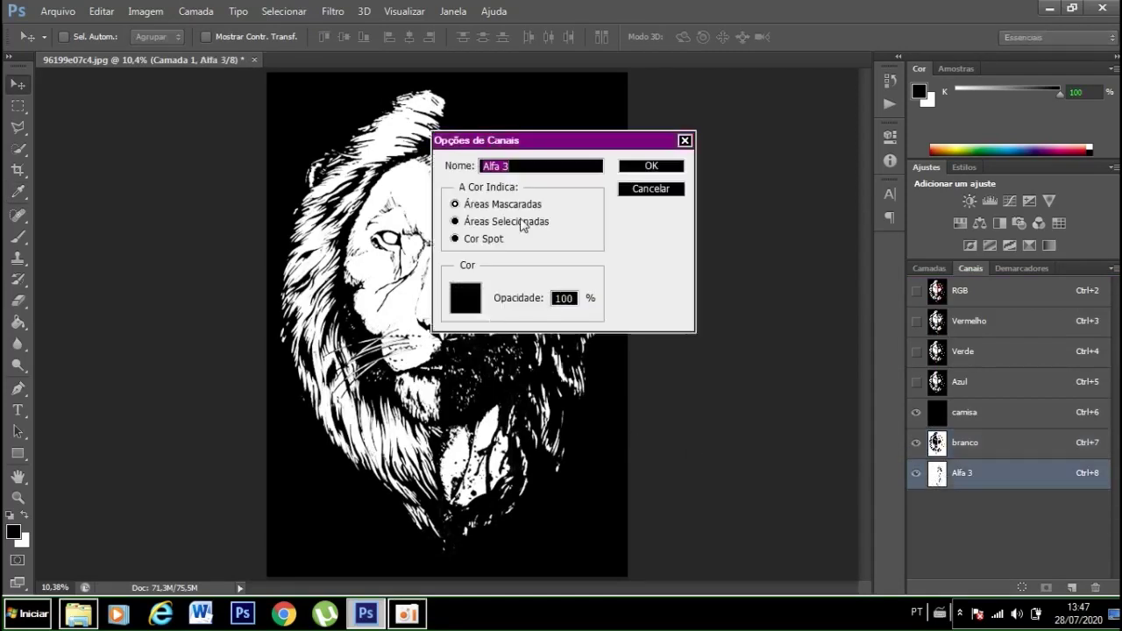
text(vermelho)
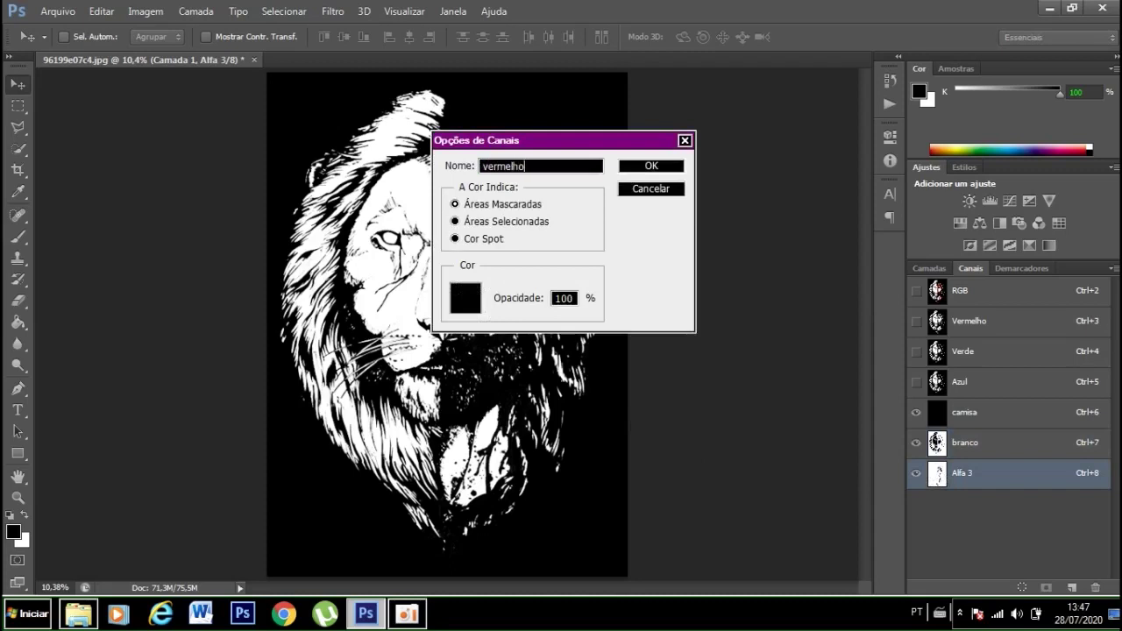
click(455, 239)
click(465, 303)
drag(845, 400, 903, 298)
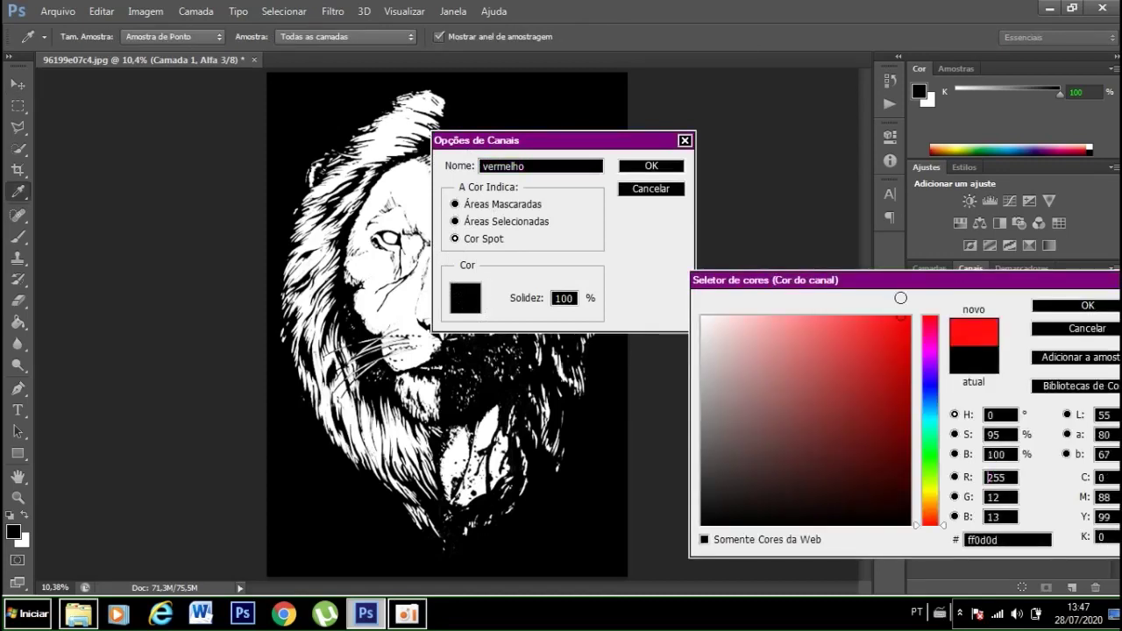
click(1051, 306)
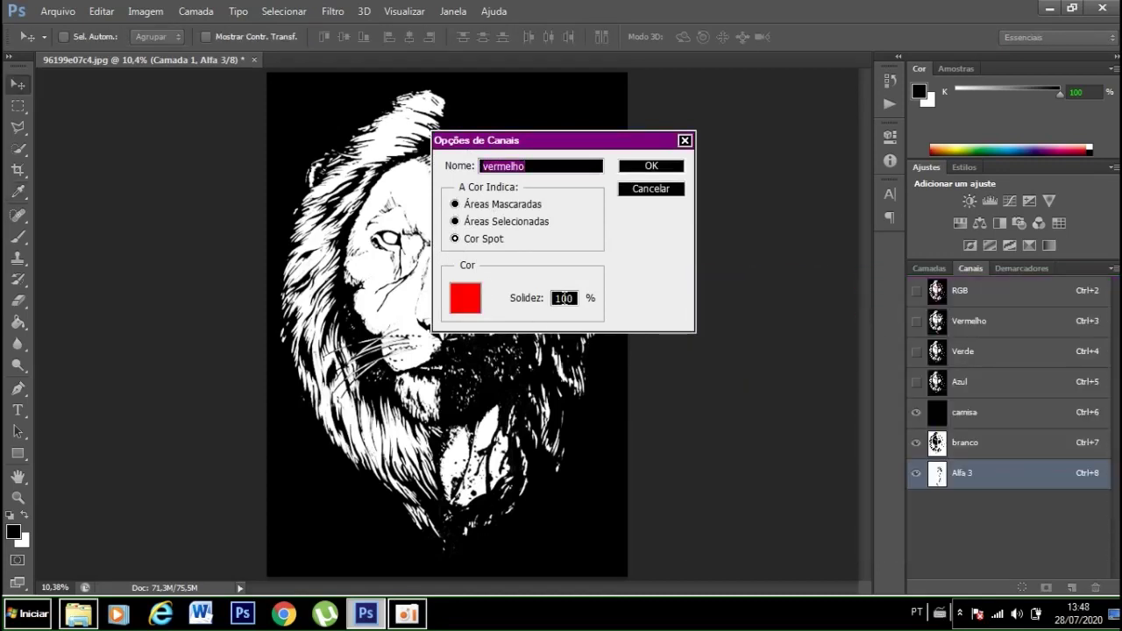
click(643, 165)
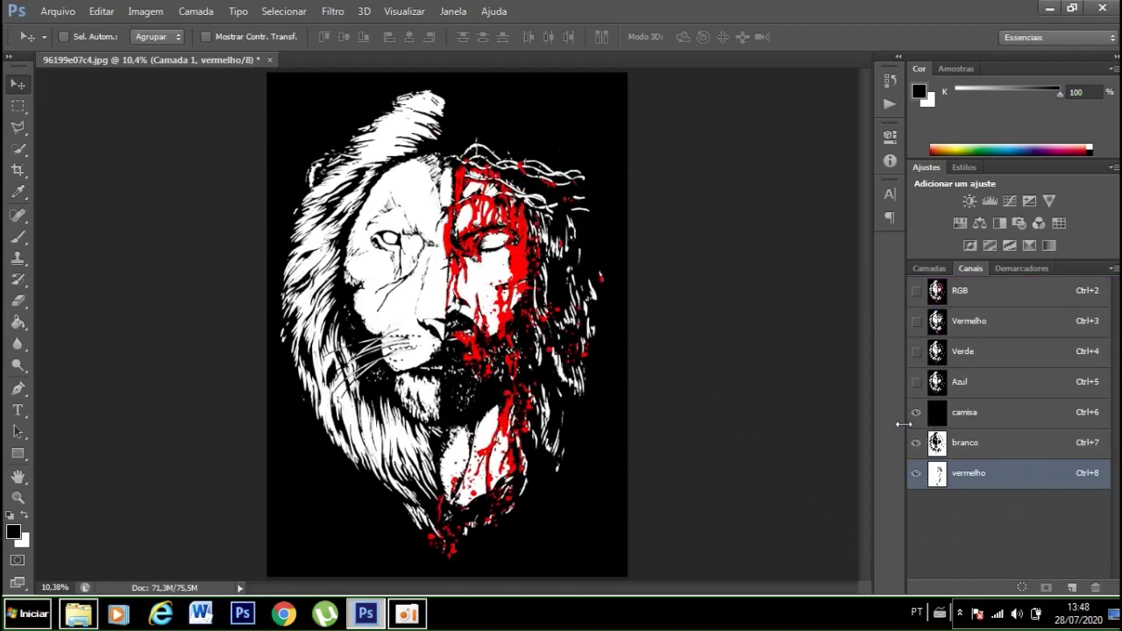
Toggle the vermelho and branco channel visibility to compare the red and white art
click(917, 475)
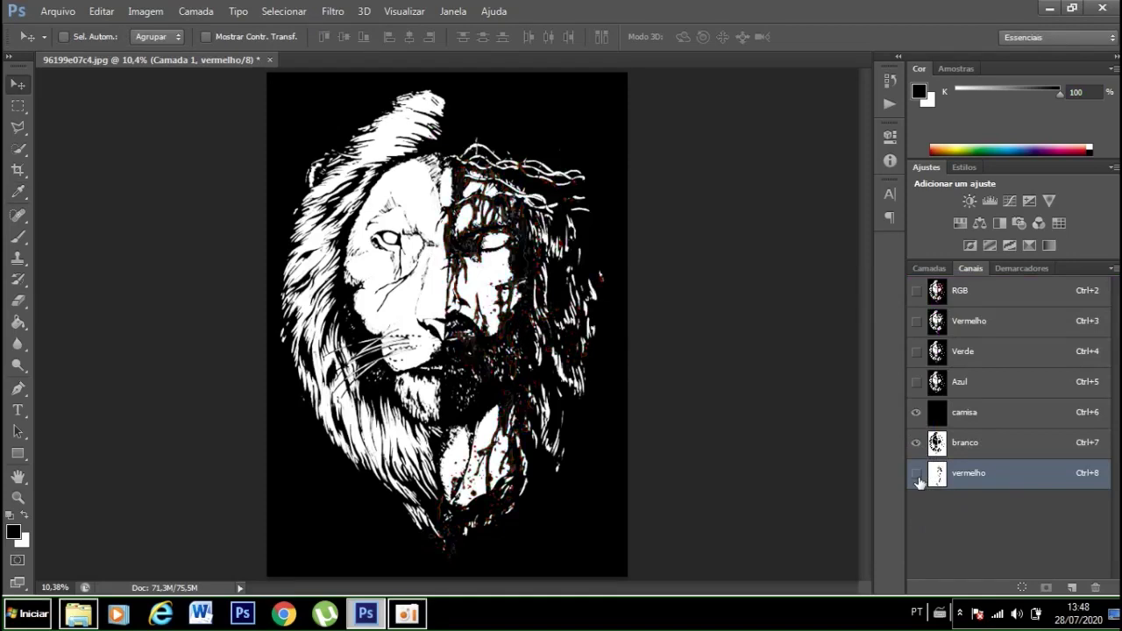
click(917, 475)
click(917, 444)
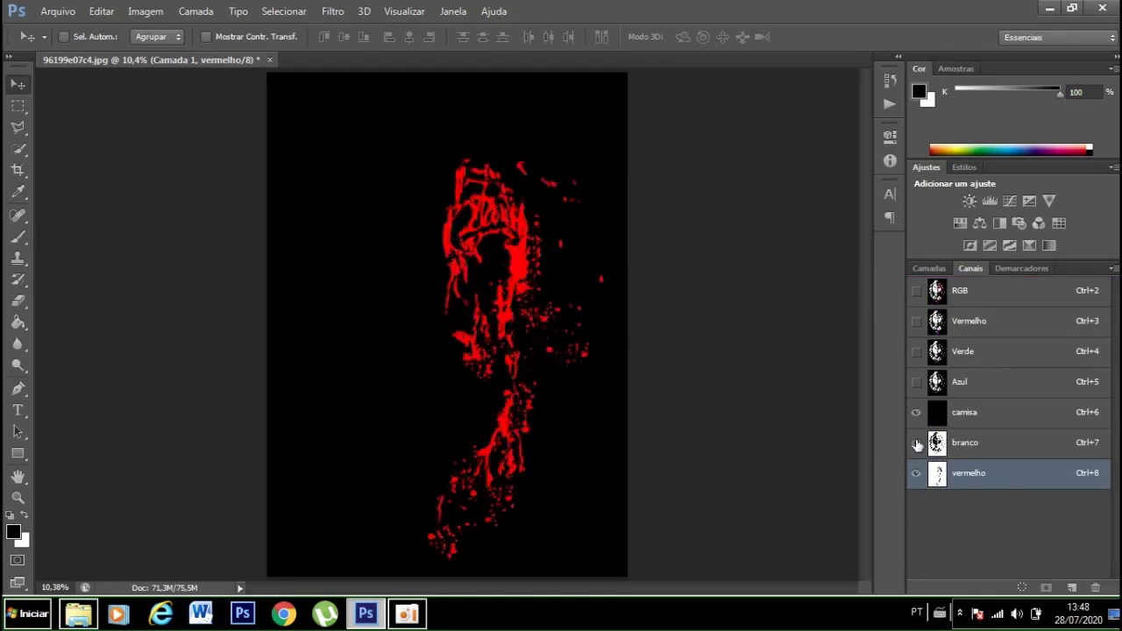
click(917, 443)
click(915, 474)
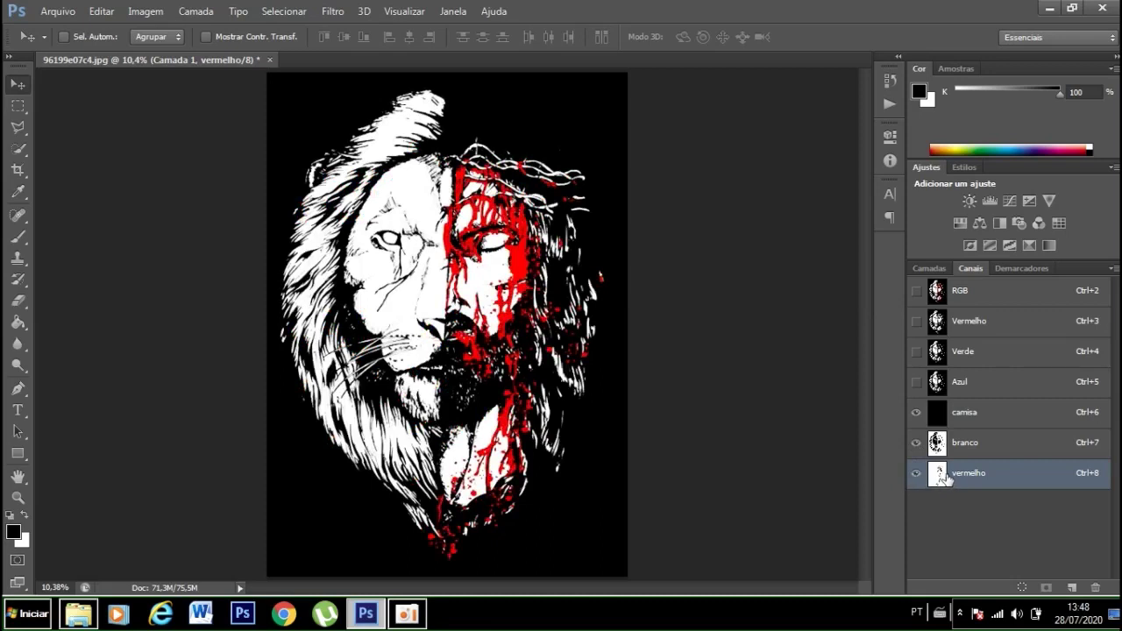
Set the vermelho spot channel's Solidez to 50% in Spot Channel Options
double_click(938, 475)
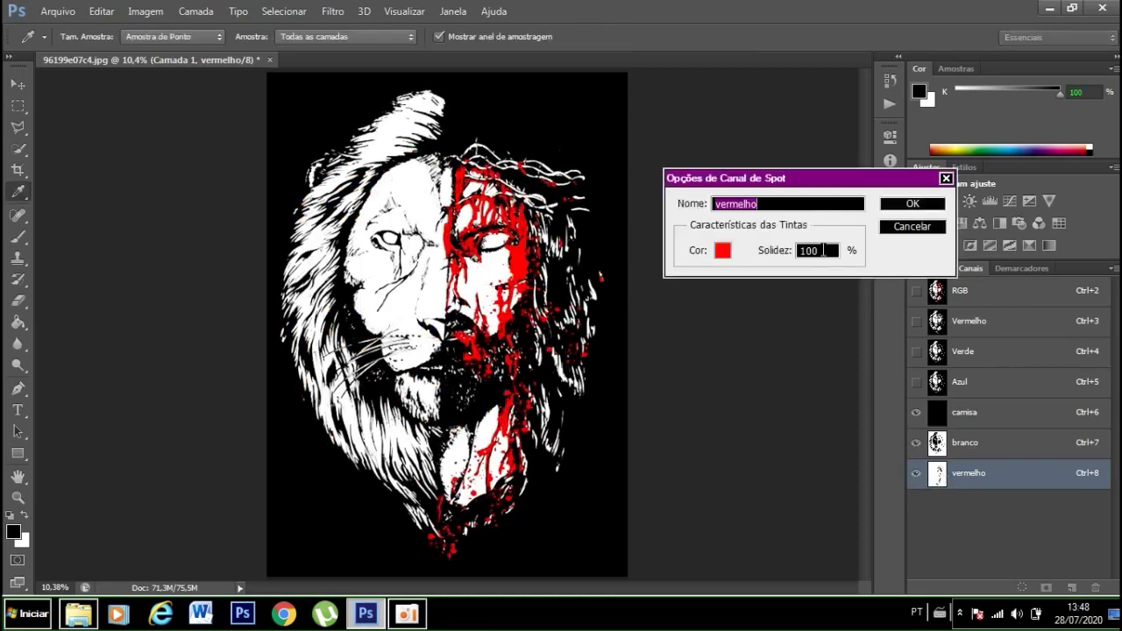
drag(783, 257, 756, 268)
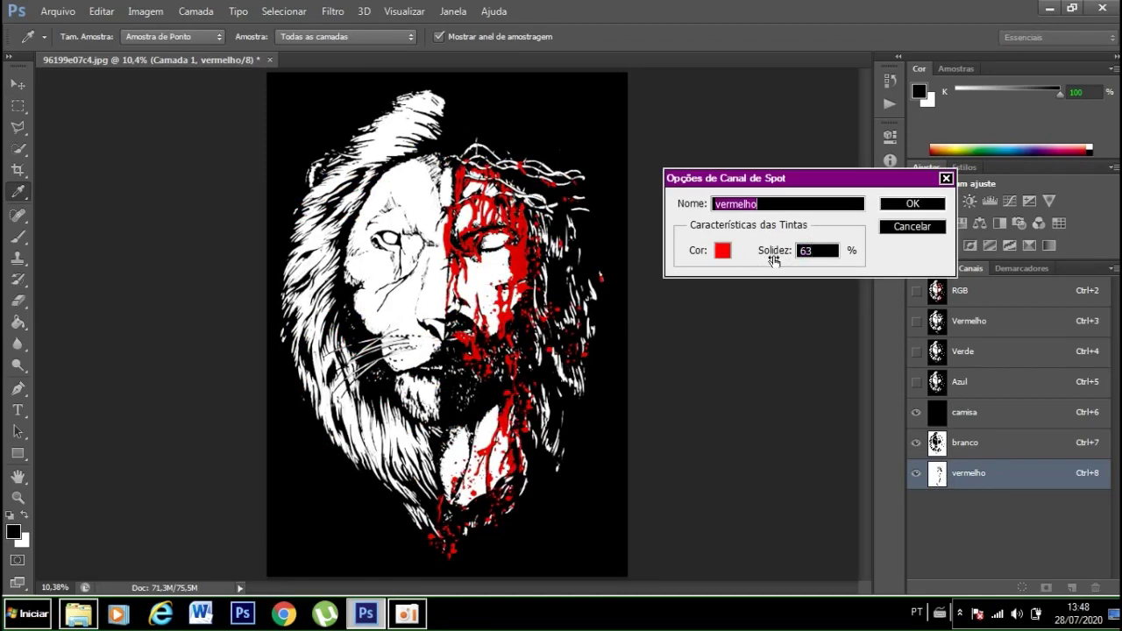
drag(782, 256, 766, 264)
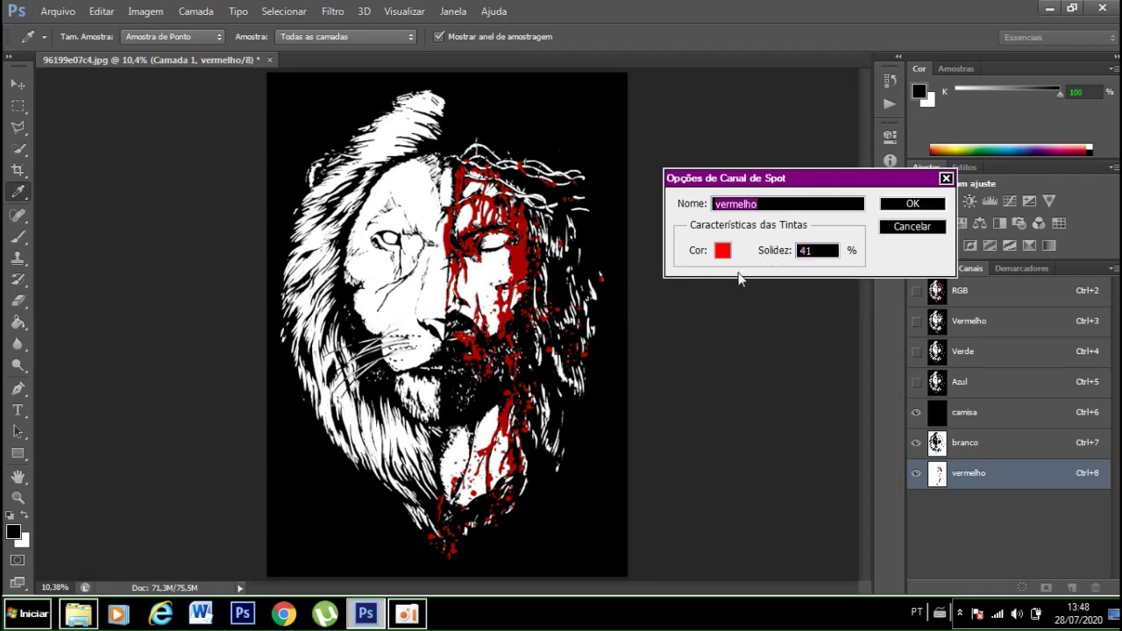
mouse_move(757, 257)
mouse_down()
mouse_move(746, 262)
mouse_move(796, 263)
mouse_move(776, 263)
mouse_up()
click(817, 251)
key(BackSpace)
text(0)
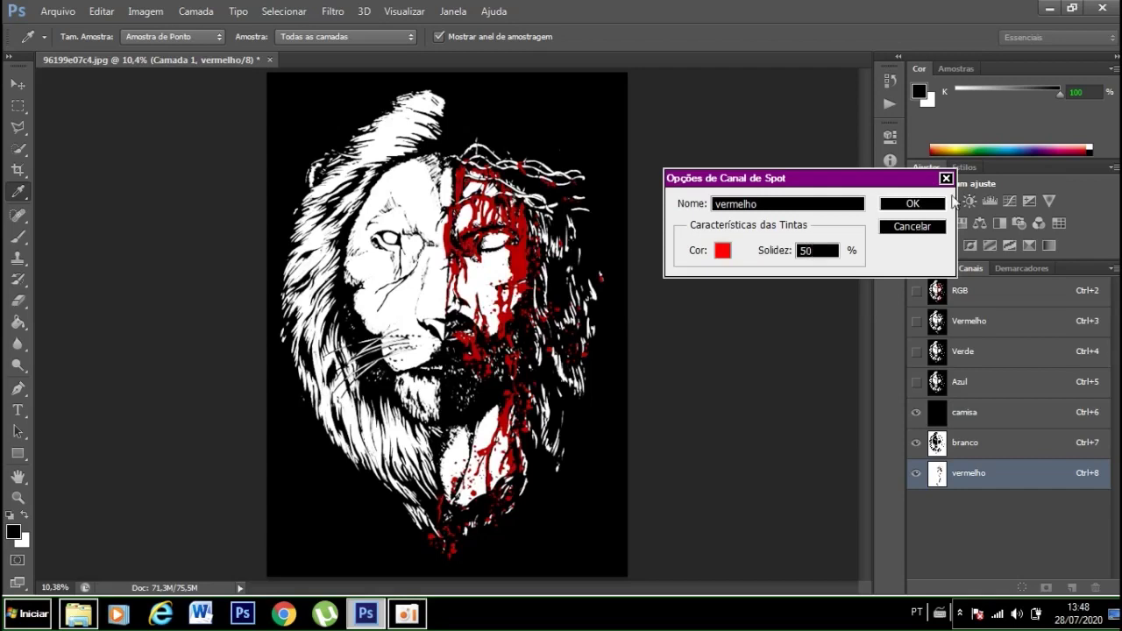
click(916, 204)
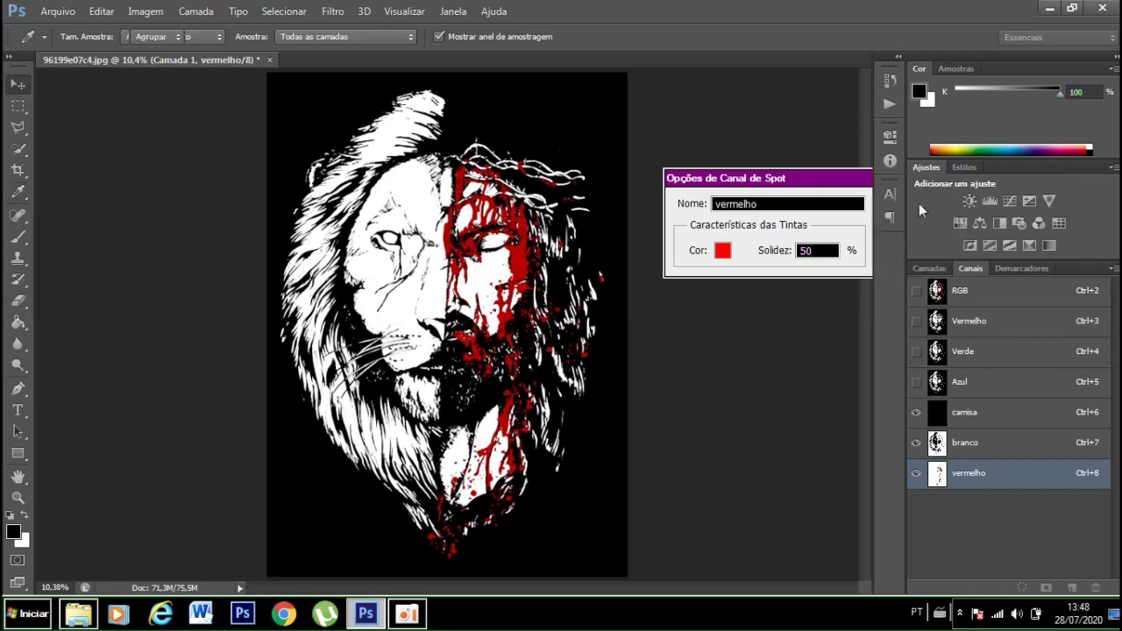
Switch back to the RGB composite and zoom in to inspect the artwork
click(964, 291)
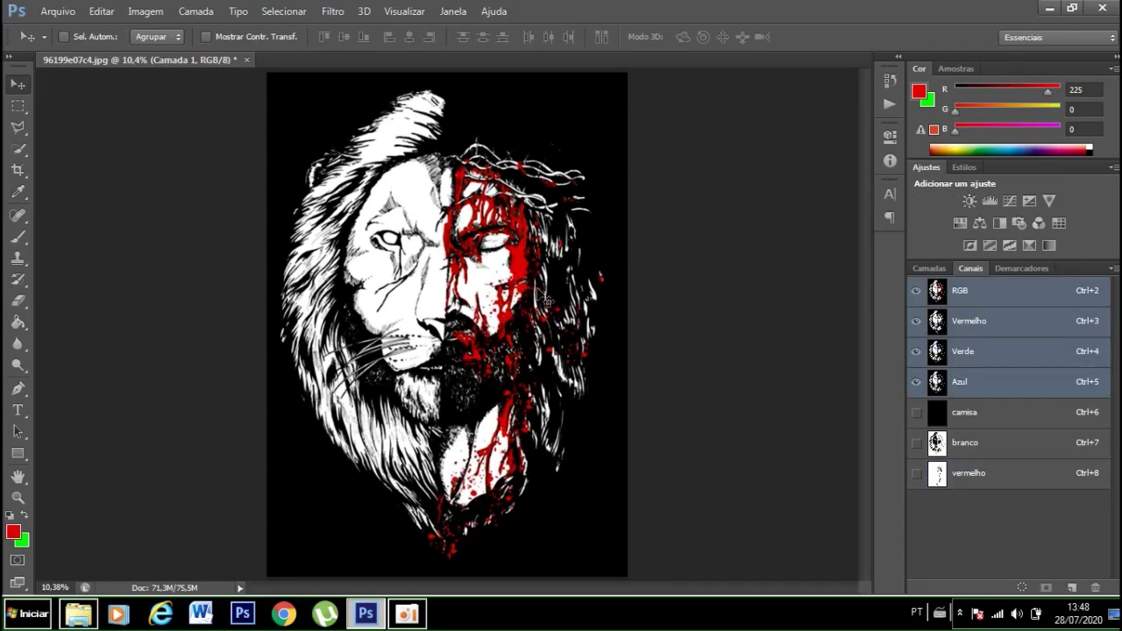
key(ctrl+plus)
key(ctrl+plus)
scroll(574, 270, up, 1)
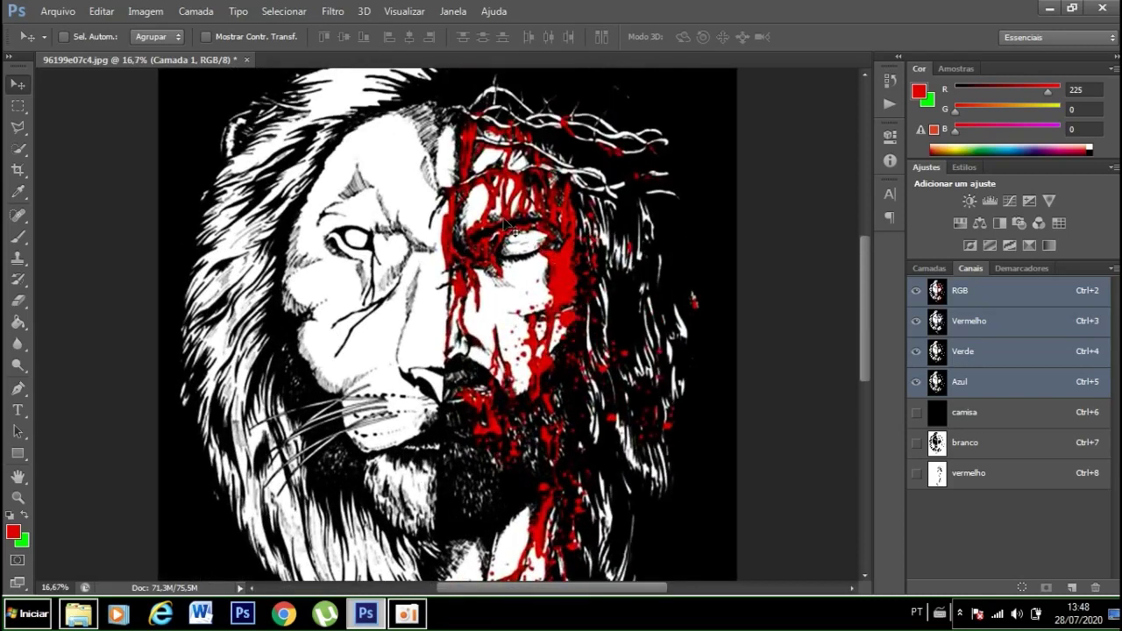
scroll(563, 277, down, 1)
scroll(563, 277, up, 1)
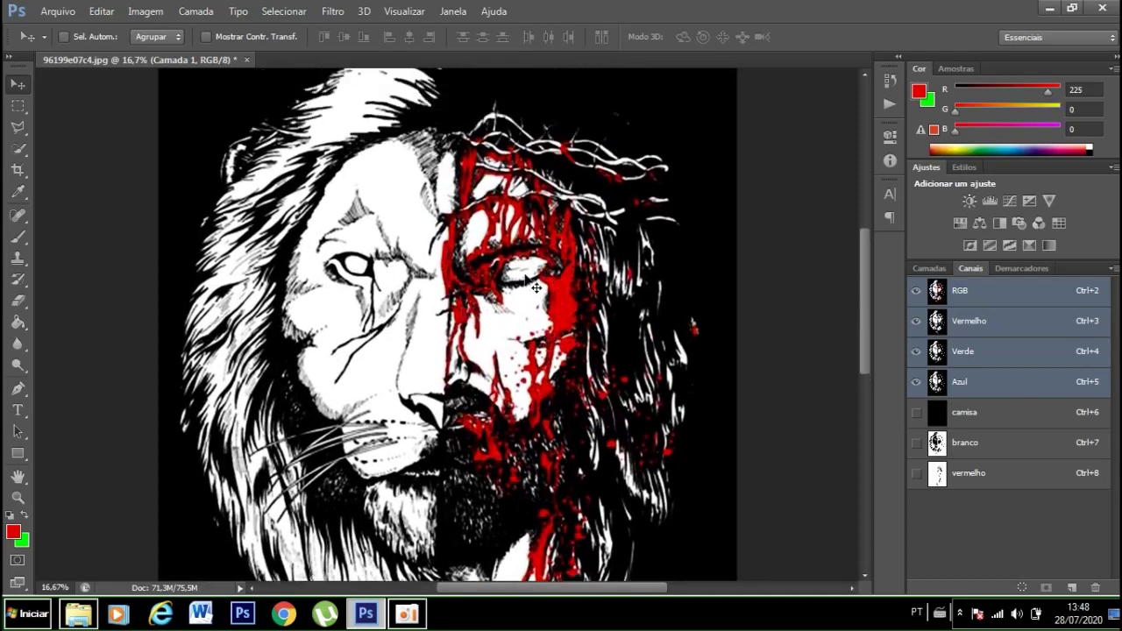
scroll(537, 282, down, 1)
scroll(539, 282, down, 2)
scroll(539, 327, down, 1)
scroll(509, 488, up, 2)
scroll(507, 488, up, 1)
scroll(507, 438, up, 1)
scroll(506, 394, up, 1)
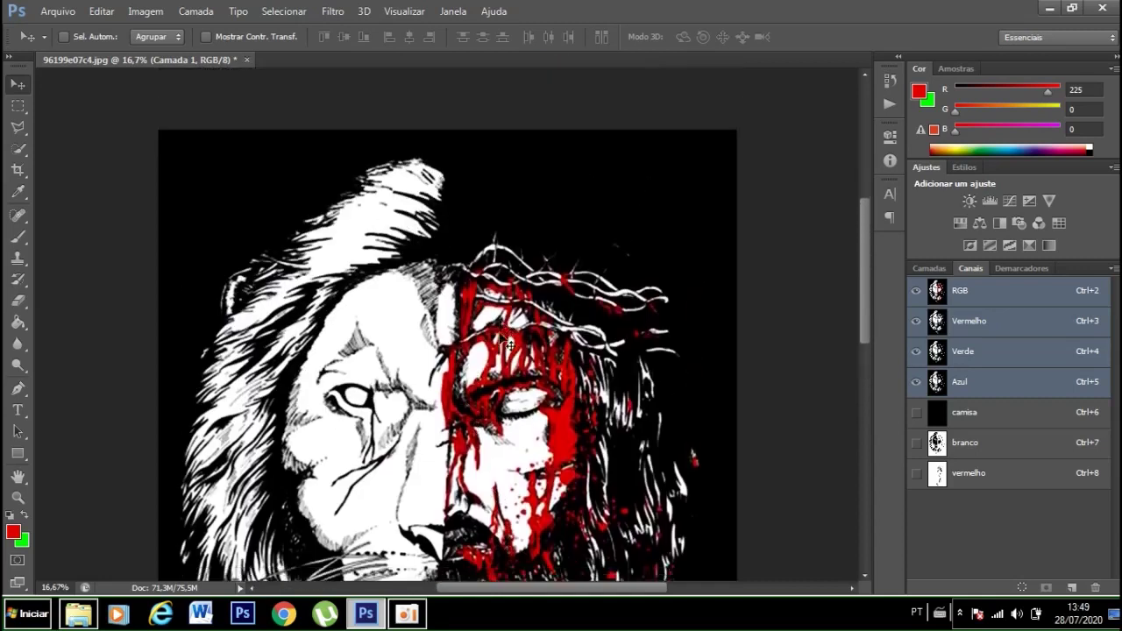
scroll(506, 359, up, 1)
scroll(507, 341, down, 1)
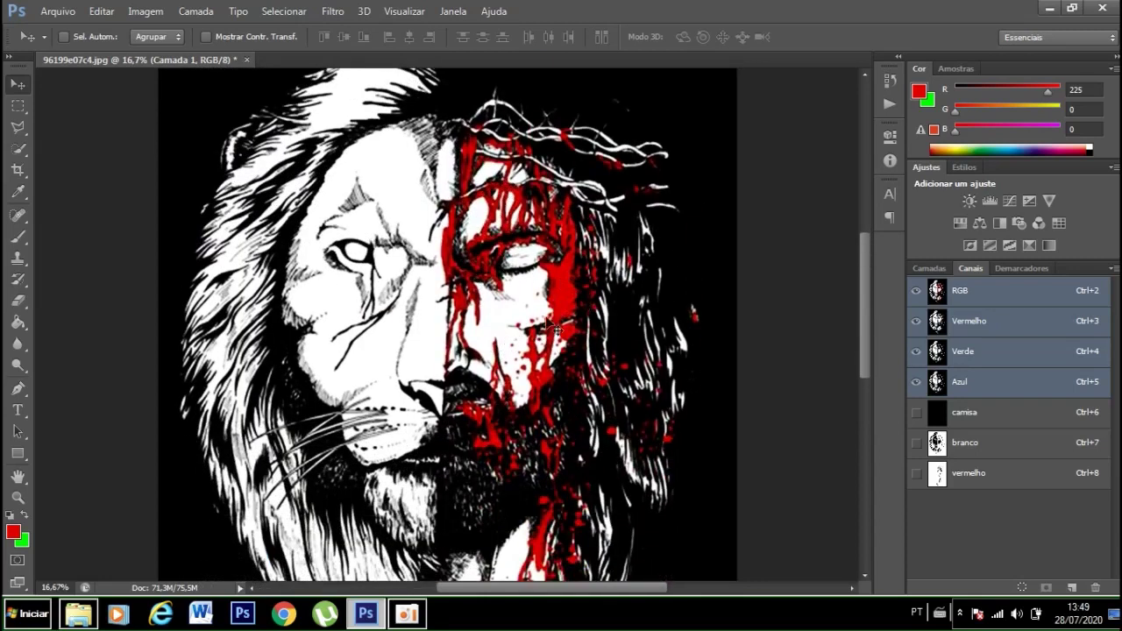
Preview the spot channels, then show RGB with camisa, branco and vermelho hidden
click(916, 442)
click(916, 412)
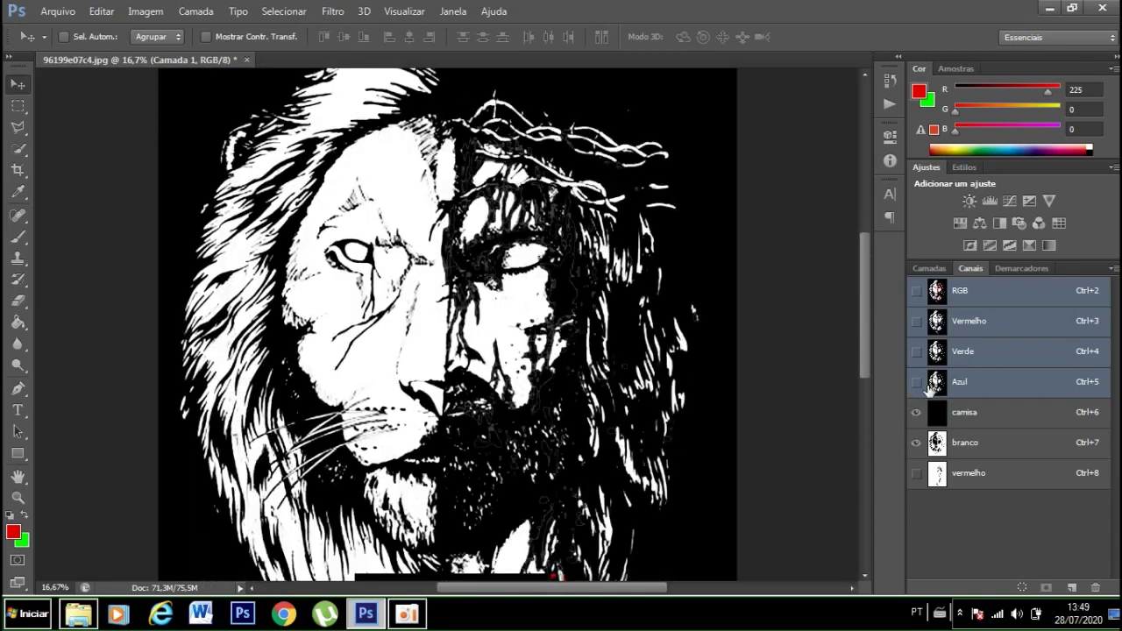
click(916, 473)
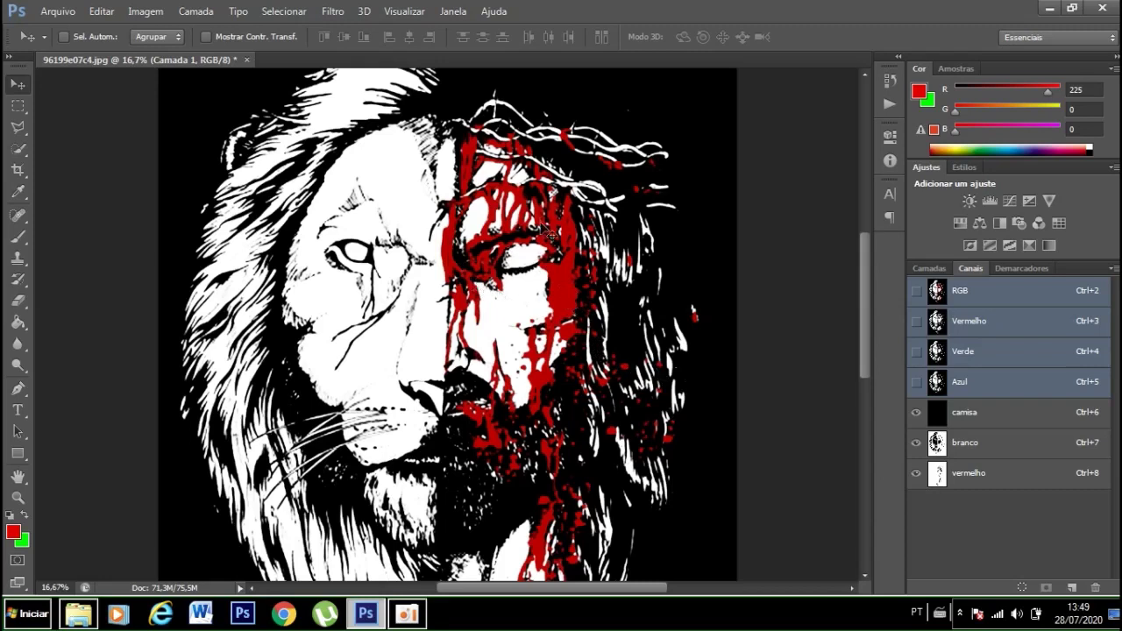
scroll(550, 235, down, 3)
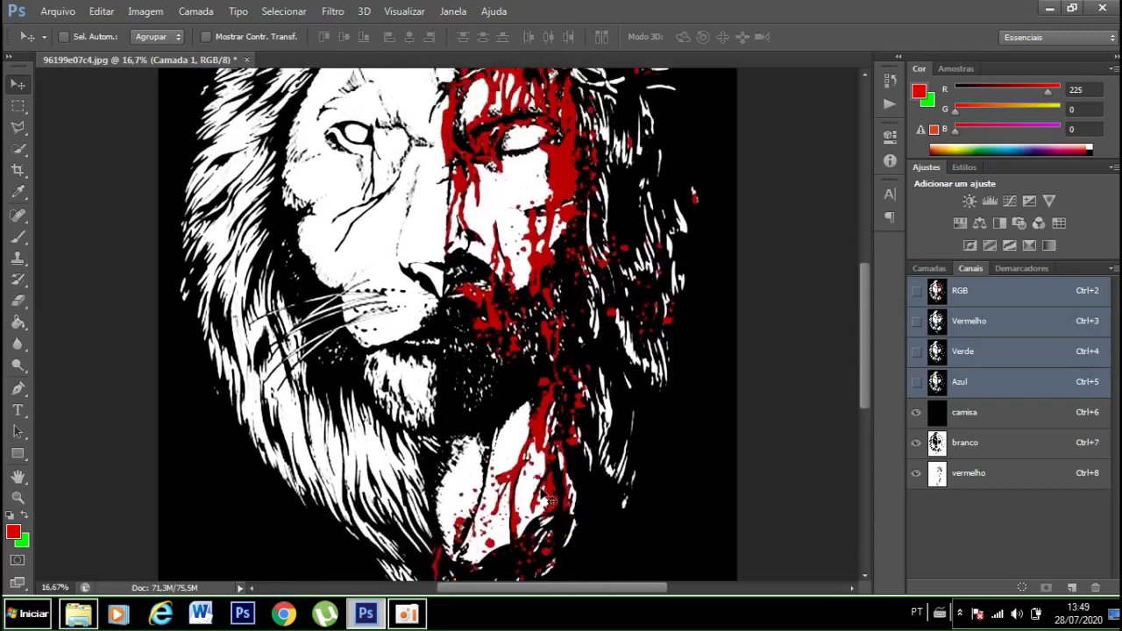
scroll(550, 501, up, 3)
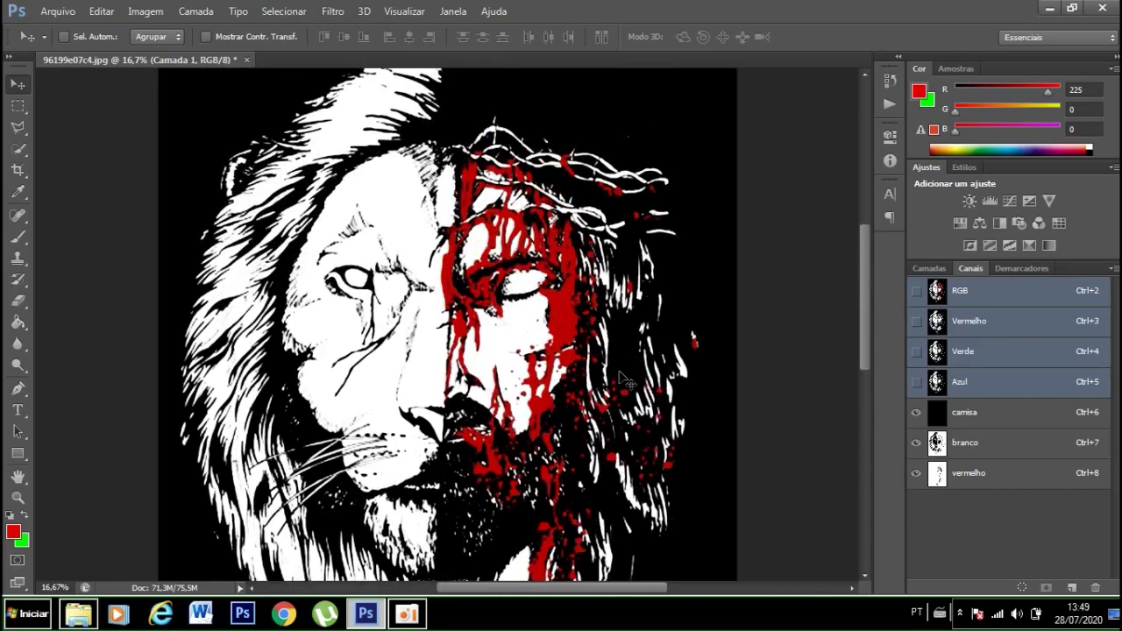
click(916, 291)
drag(917, 414, 915, 478)
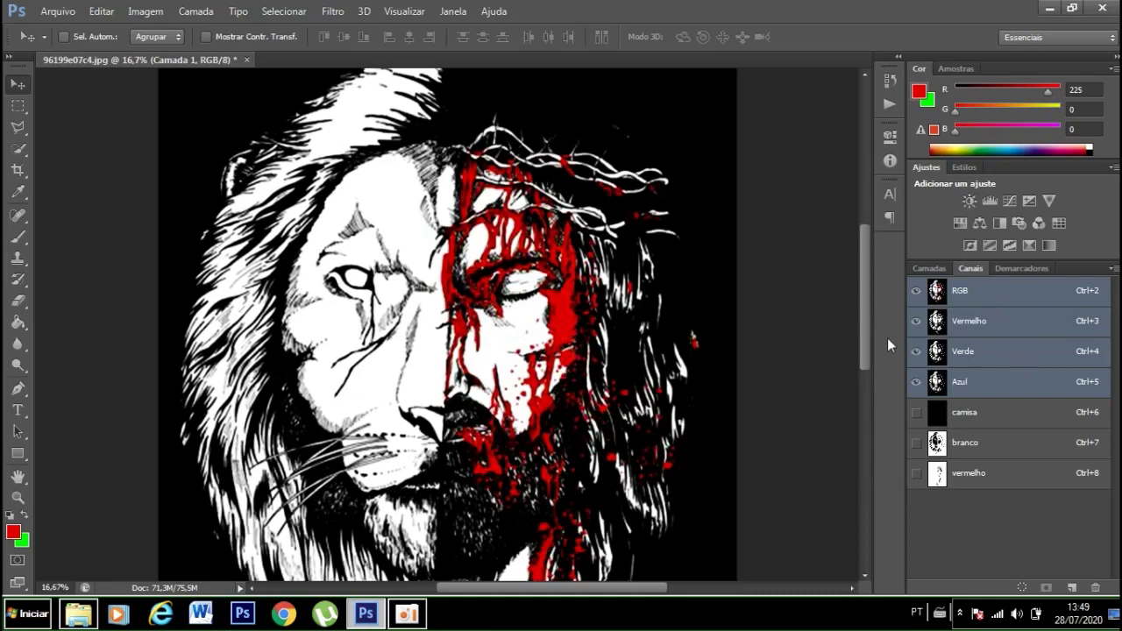
Color-range select the dark red blood with fuzziness lowered to 77
click(283, 12)
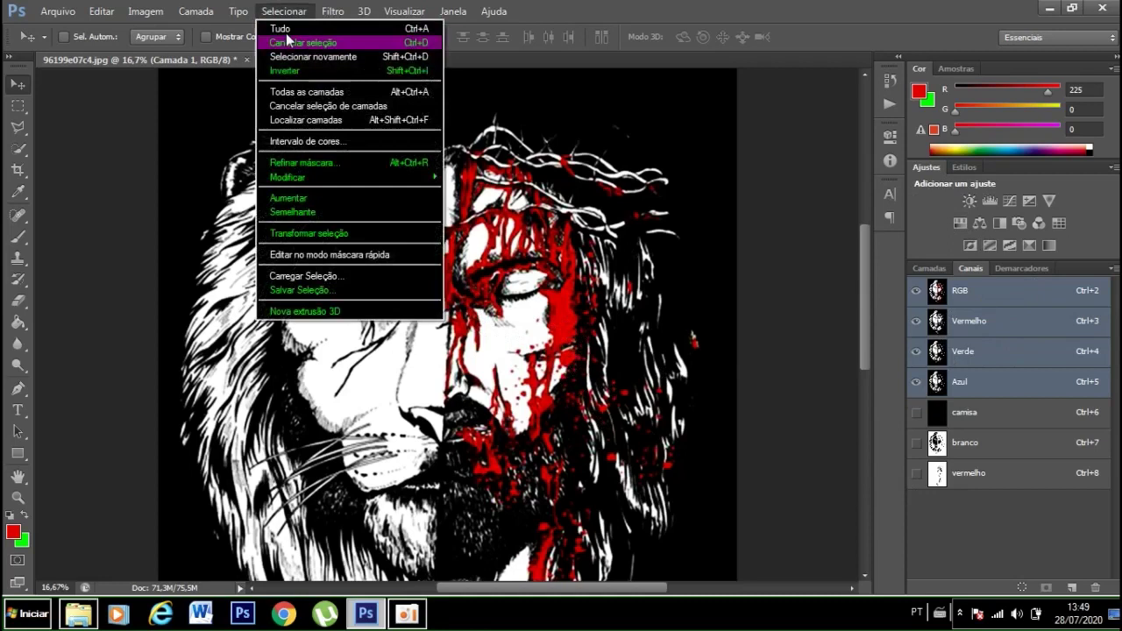
click(326, 142)
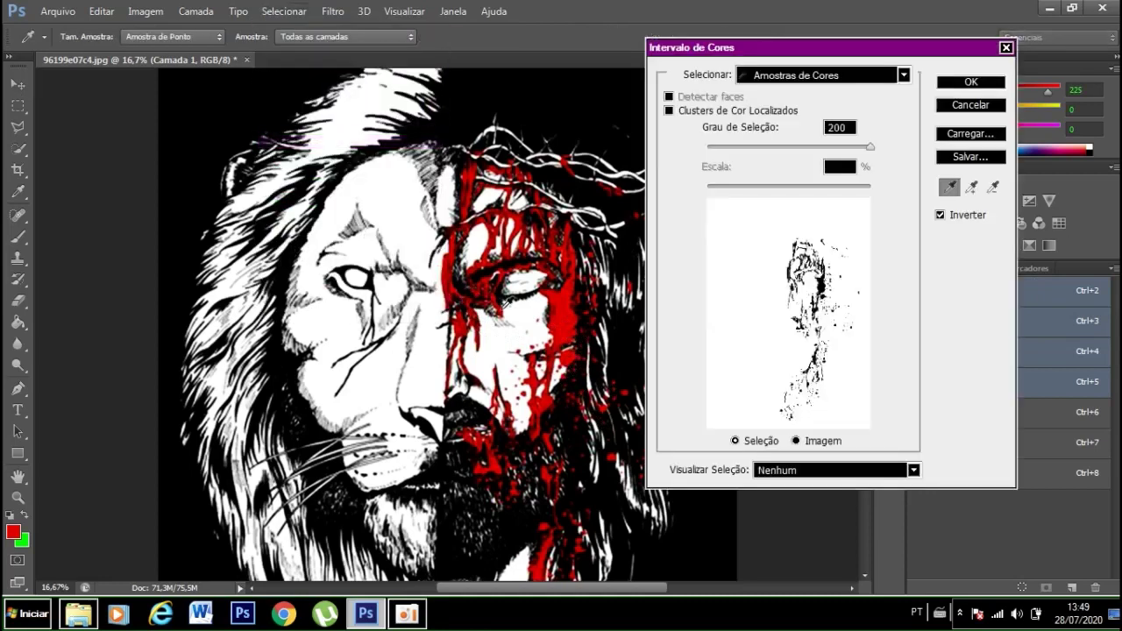
click(474, 307)
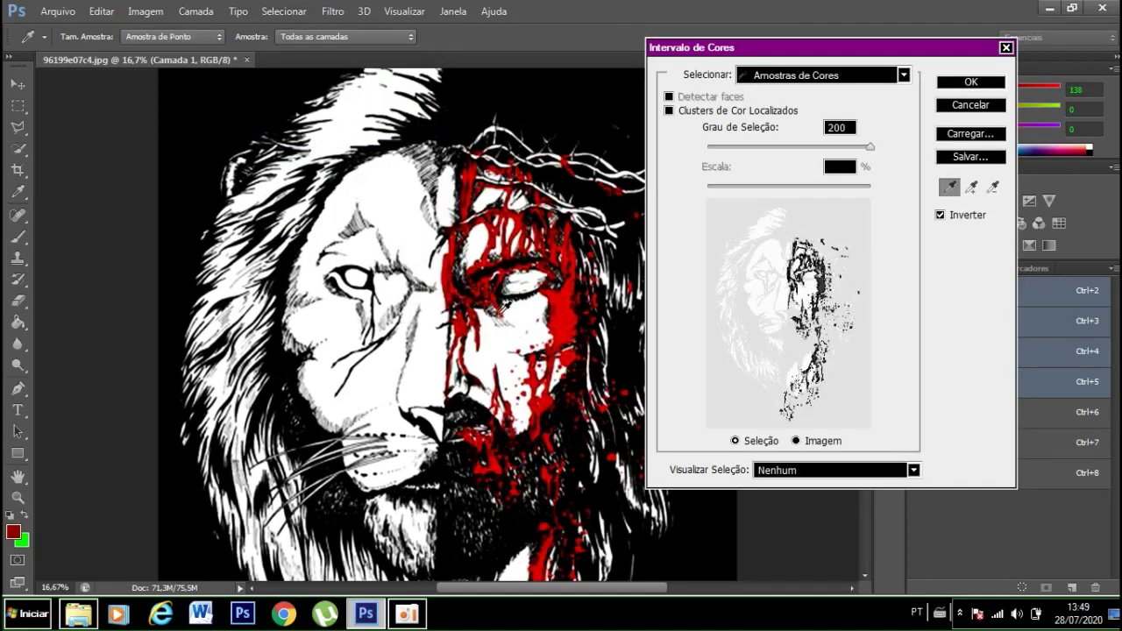
click(473, 306)
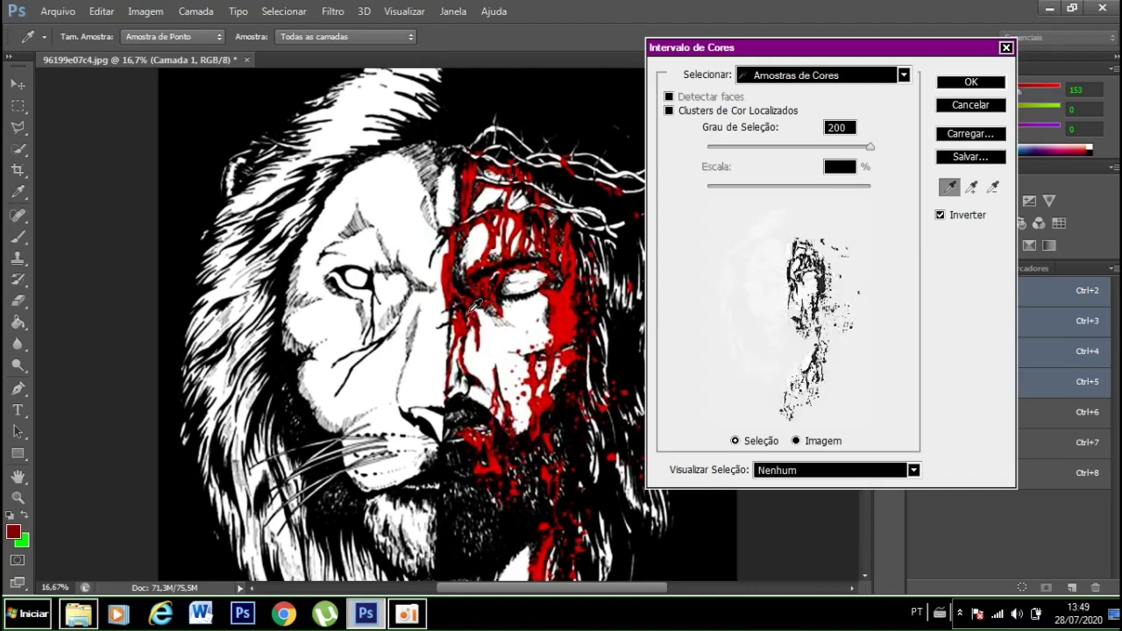
drag(863, 149, 771, 162)
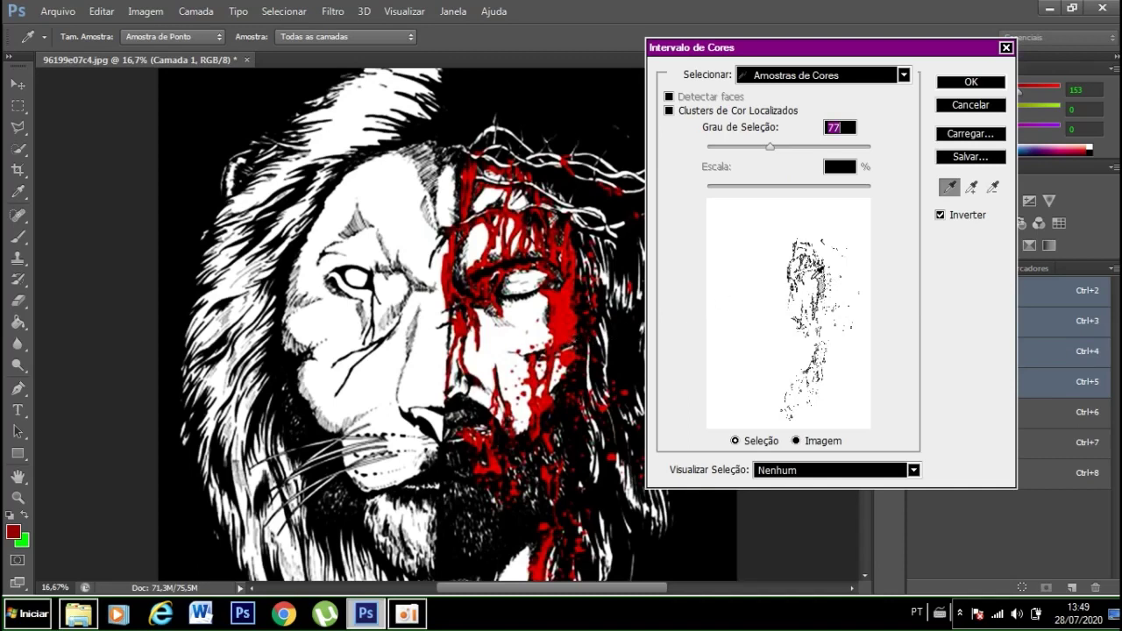
click(971, 82)
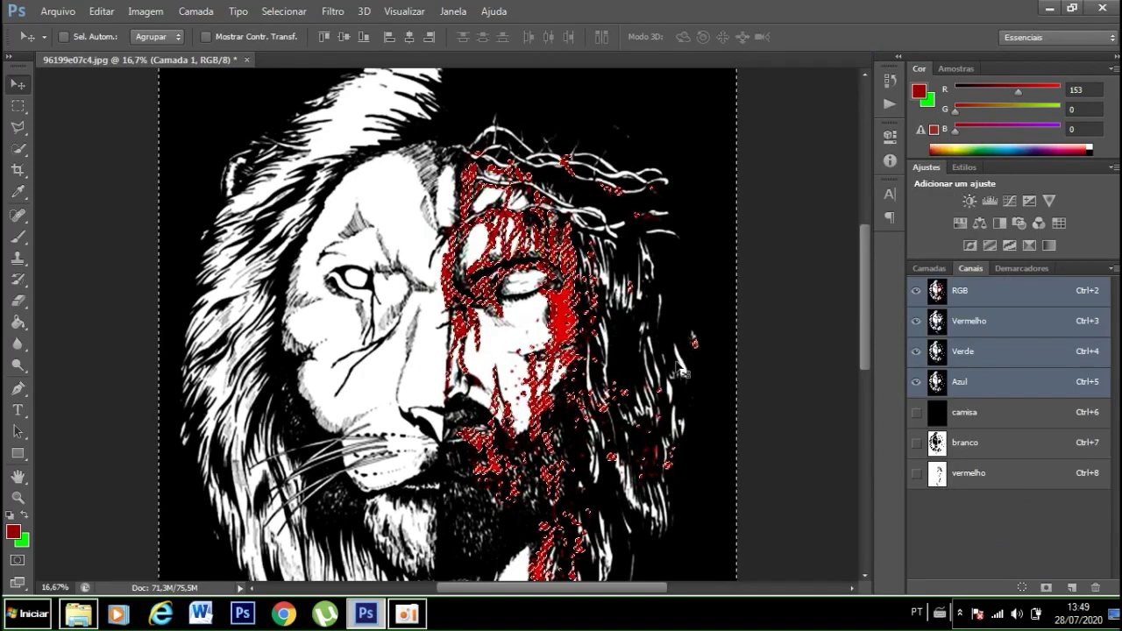
Save the selection as a Spot Color channel named 'vermelho 2' with 7b0808 ink
click(1046, 588)
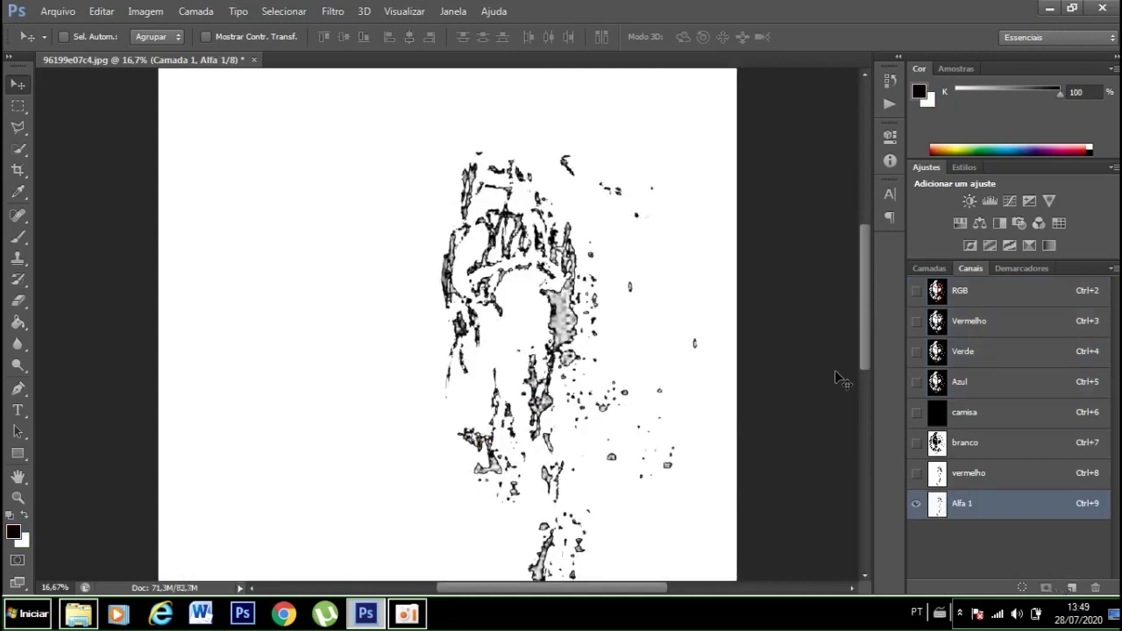
double_click(939, 508)
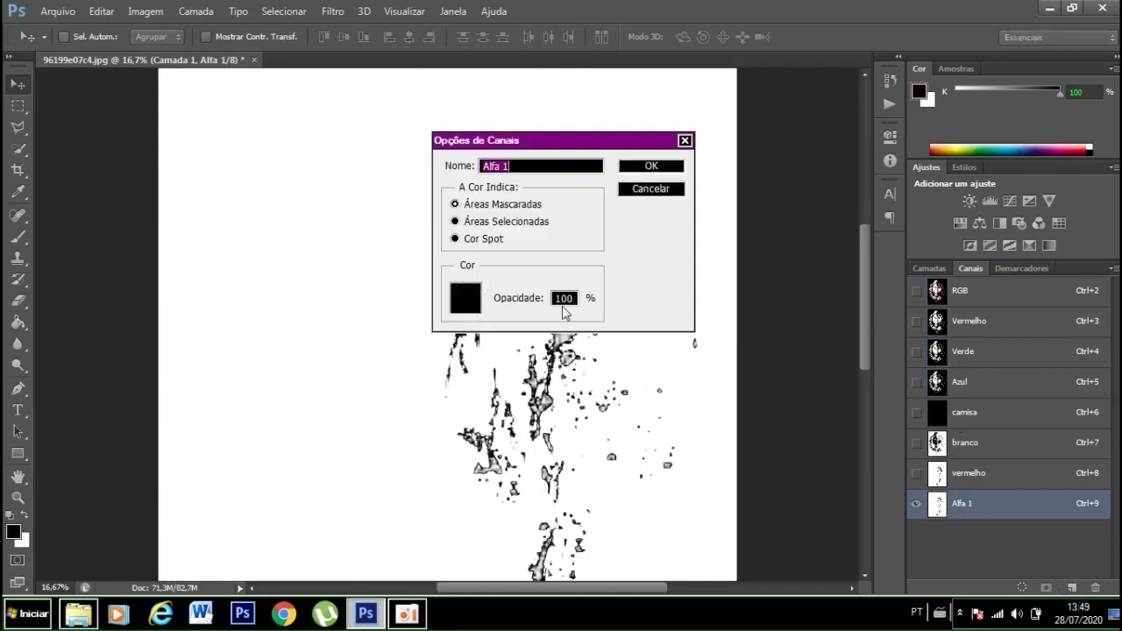
click(455, 240)
text(vermlho 2)
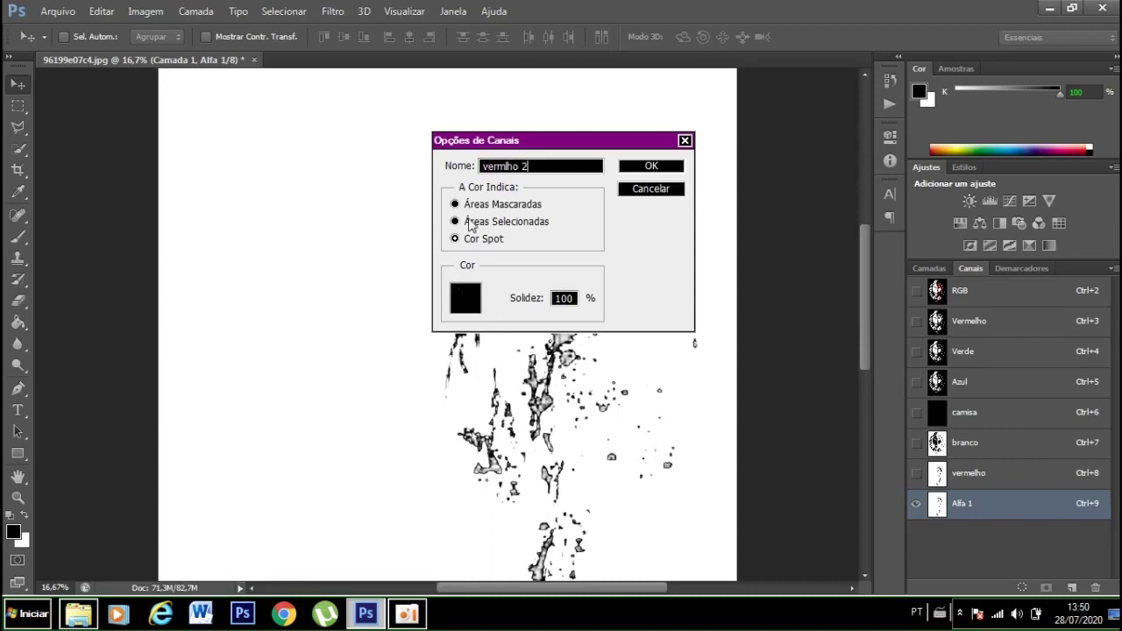
click(464, 298)
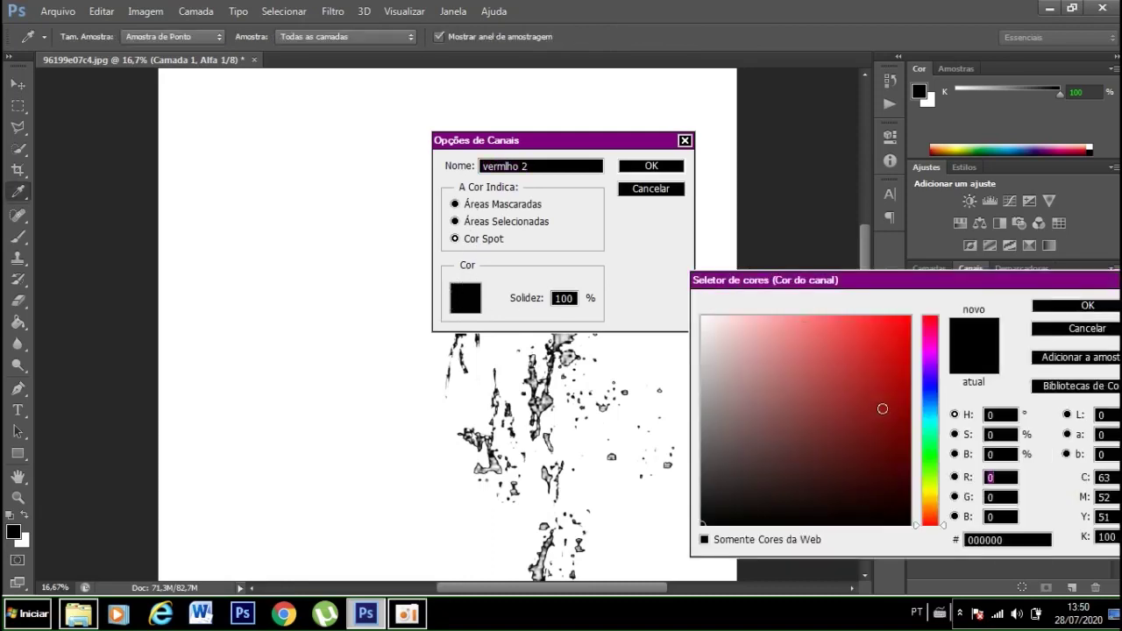
click(902, 408)
drag(903, 409, 894, 403)
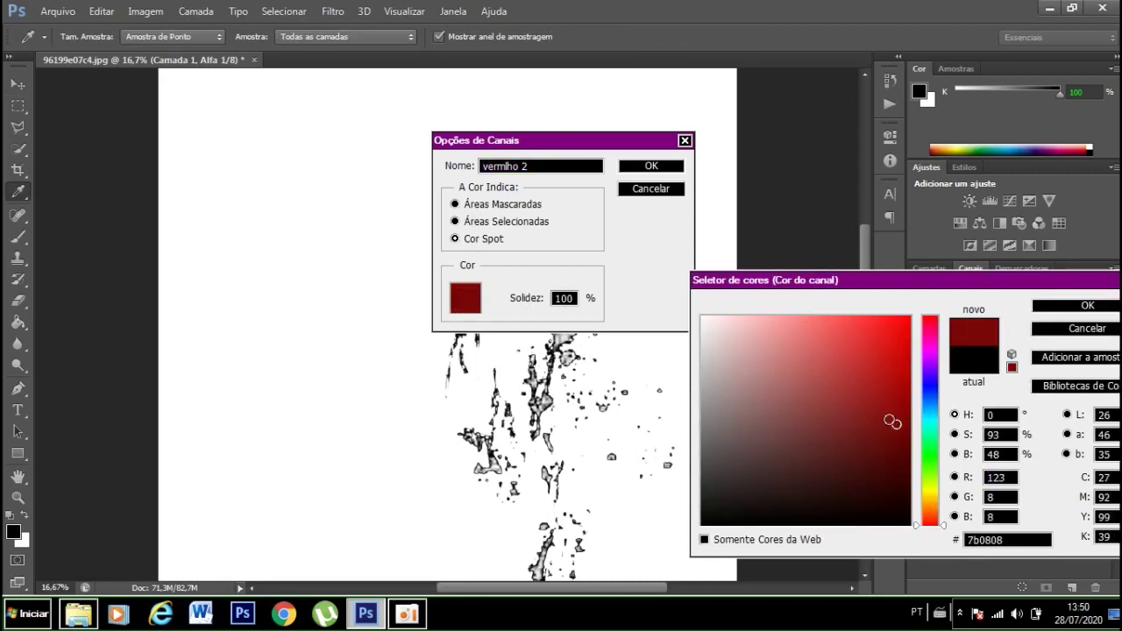
click(1070, 307)
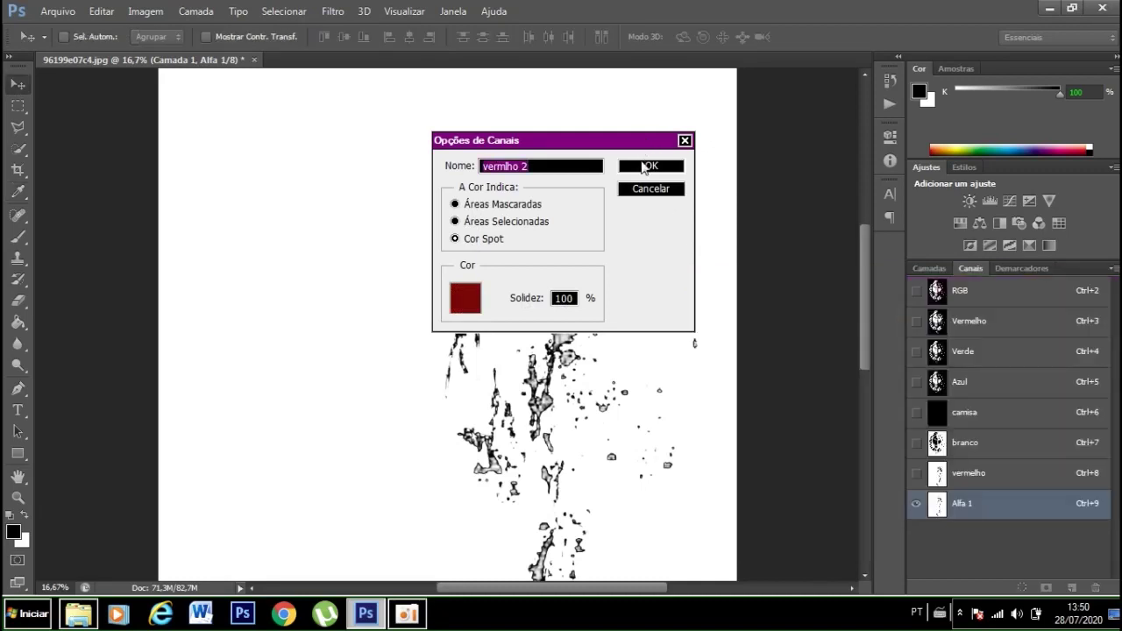
click(645, 166)
Turn visibility back on for the branco, vermelho and camisa channels
click(916, 473)
click(916, 443)
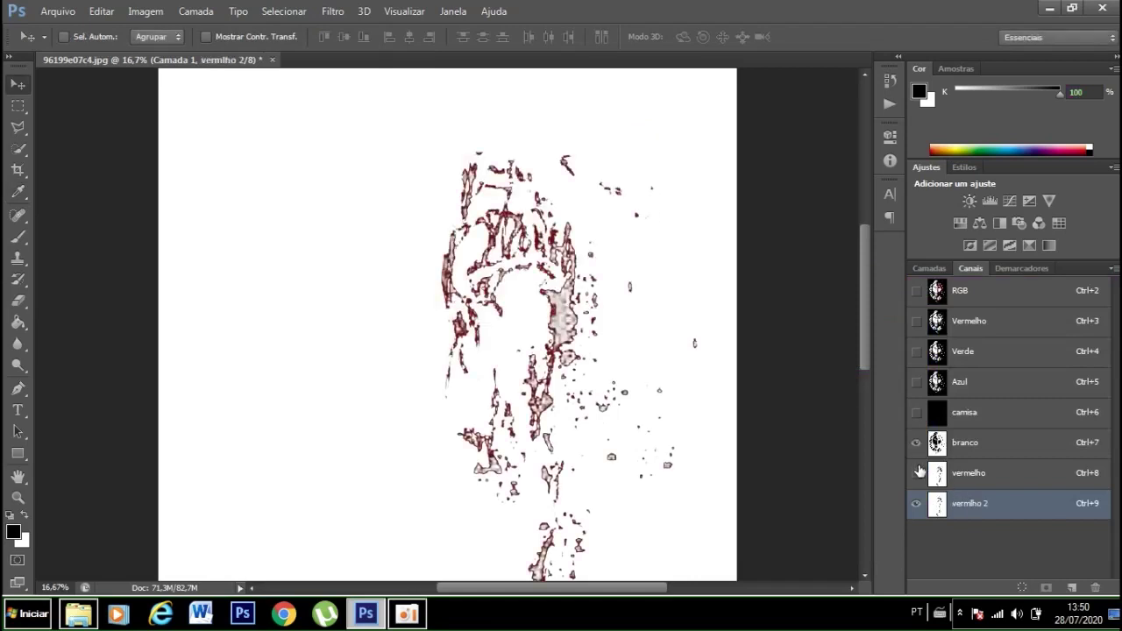
click(916, 412)
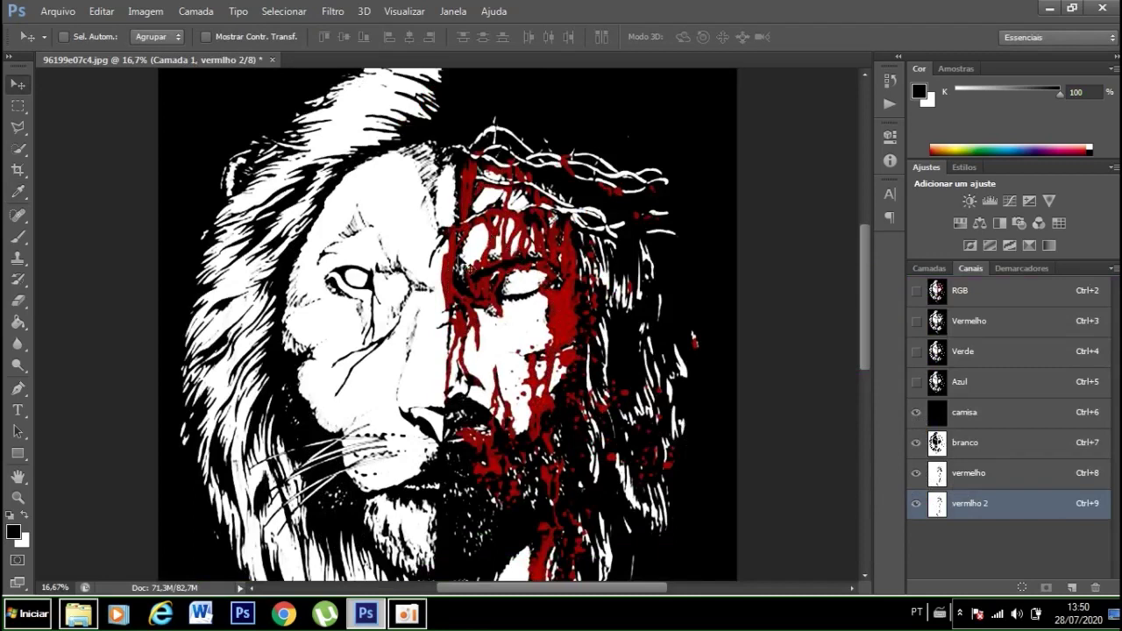
Set the vermelho spot channel's Solidity to 68% in its channel options and confirm
double_click(937, 474)
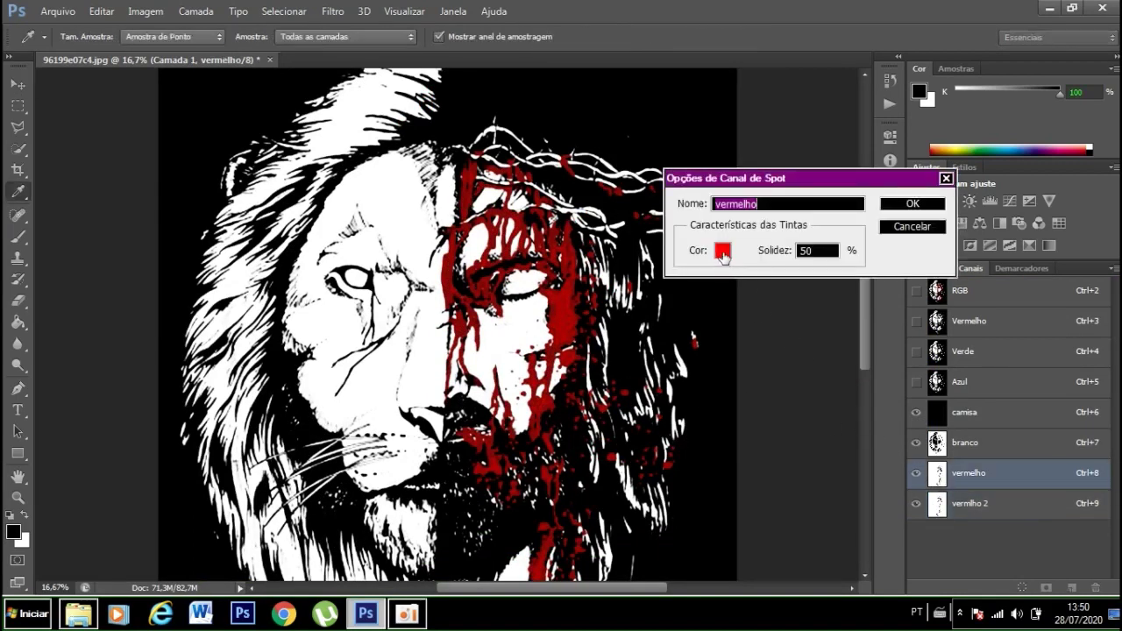
mouse_move(775, 257)
mouse_down()
mouse_move(806, 260)
mouse_move(789, 258)
mouse_up()
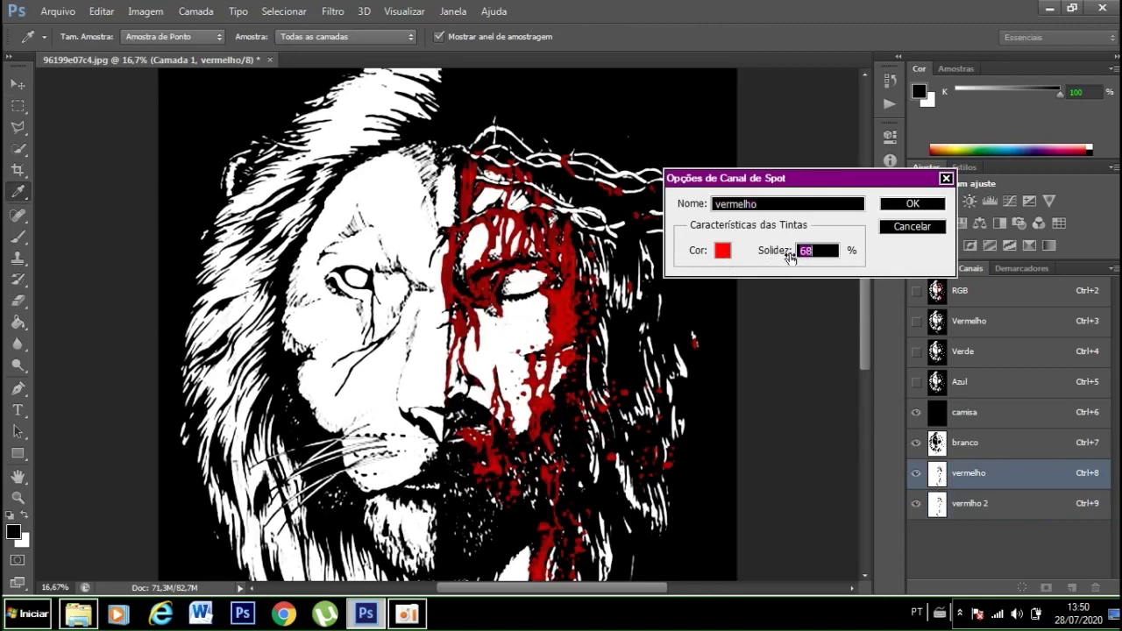
key(Tab)
click(909, 203)
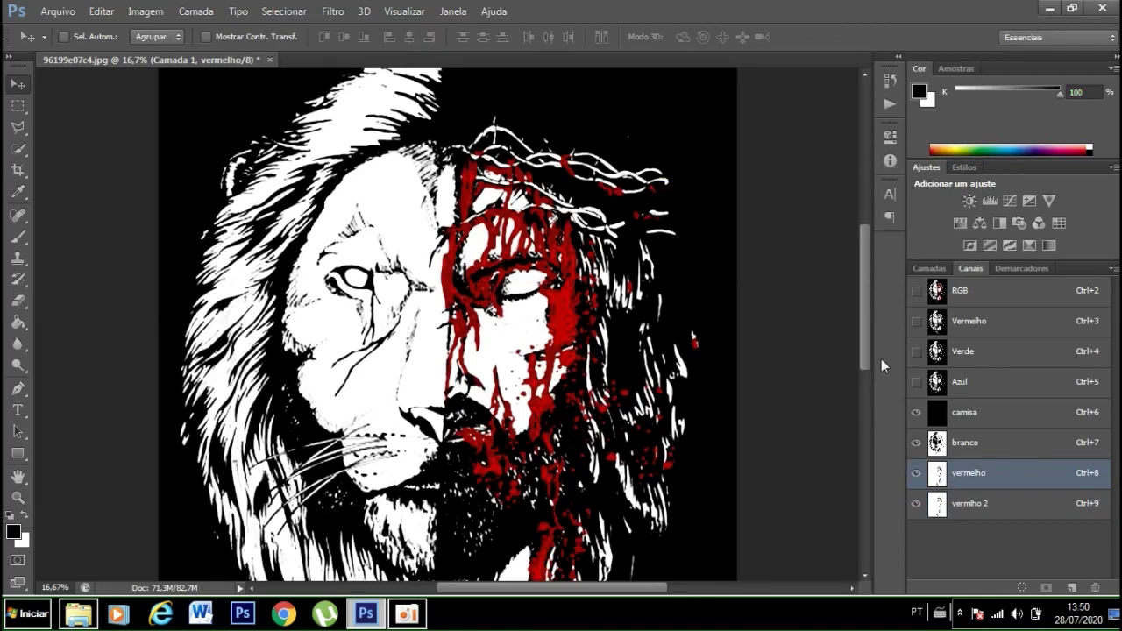
key(ctrl+minus)
key(ctrl+minus)
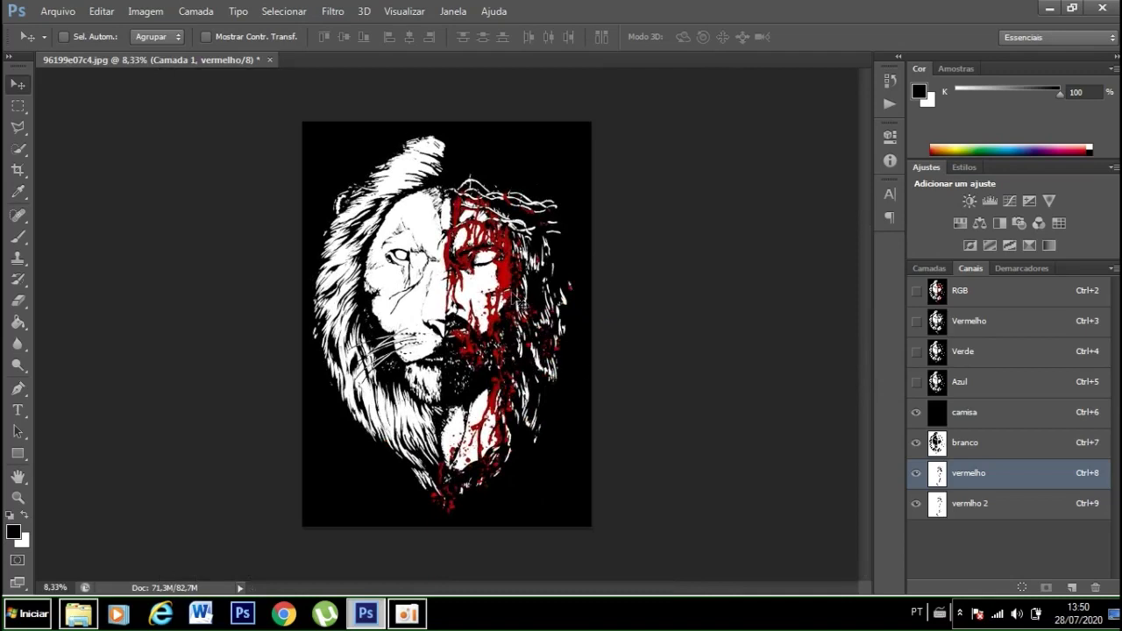
Make the vermelho 2 channel visible so its dark red blood layers over the brighter red
key(ctrl+plus)
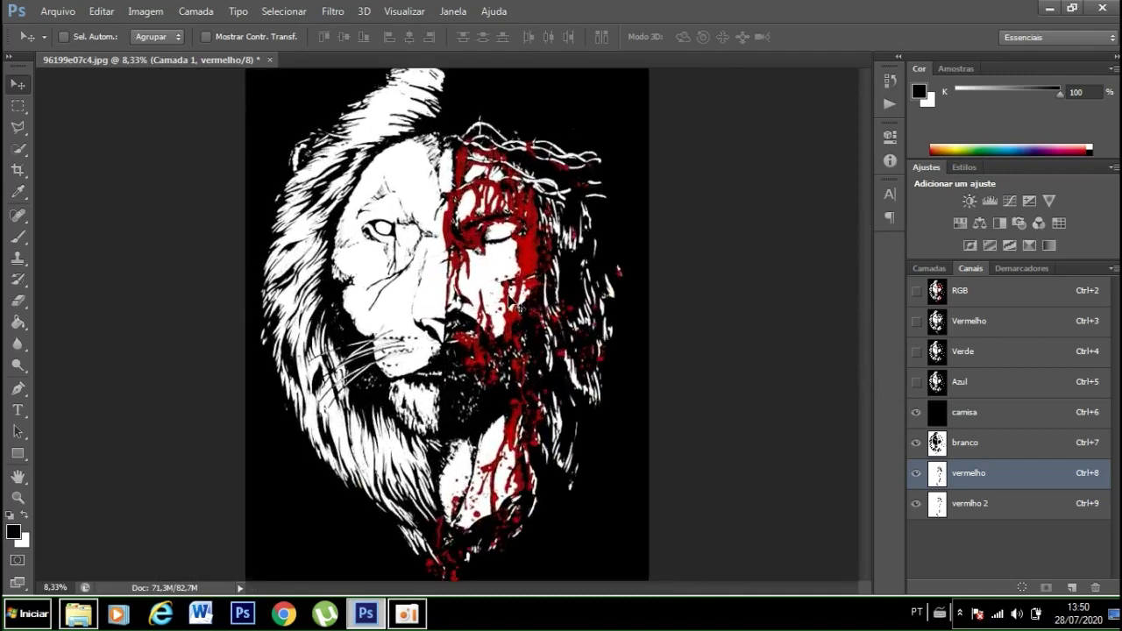
key(ctrl+plus)
scroll(545, 207, up, 3)
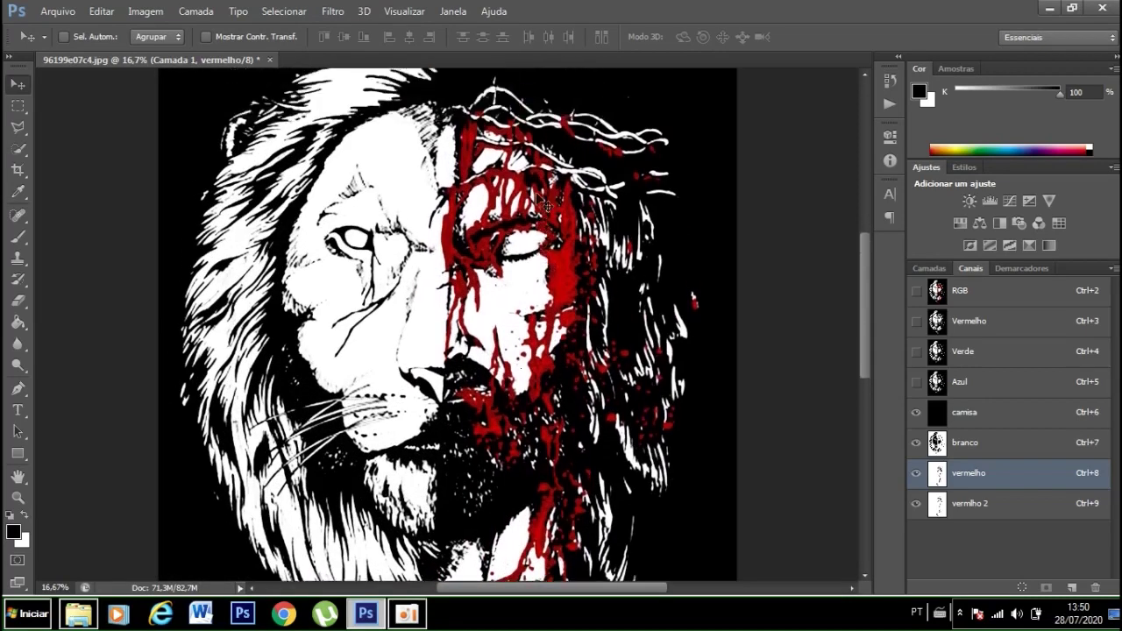
scroll(545, 207, down, 1)
scroll(552, 359, up, 2)
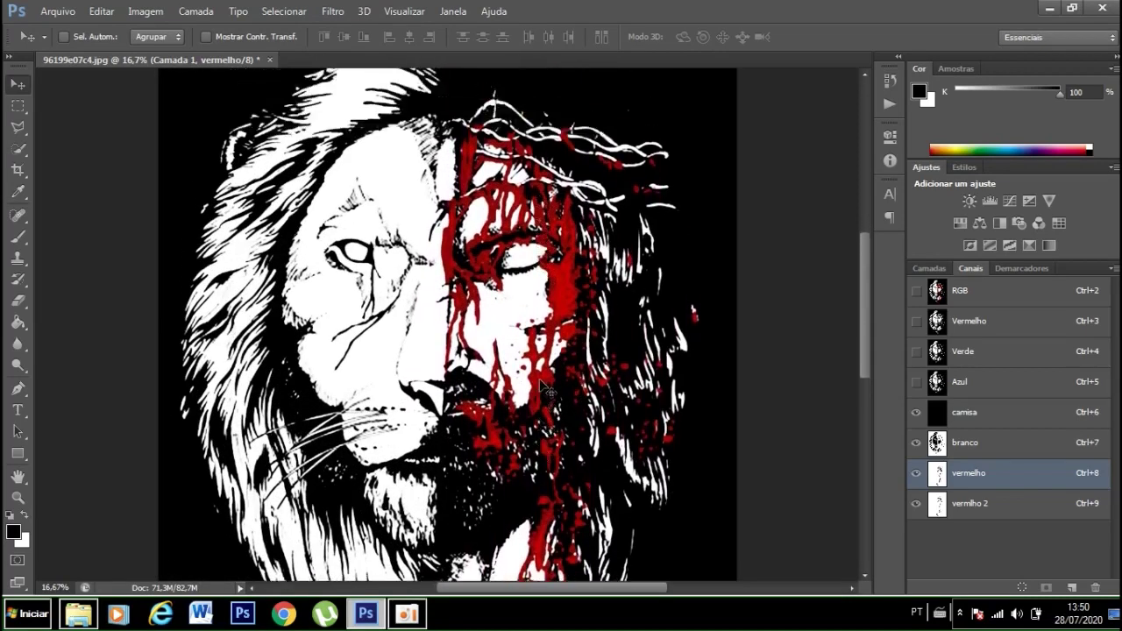
scroll(585, 302, down, 3)
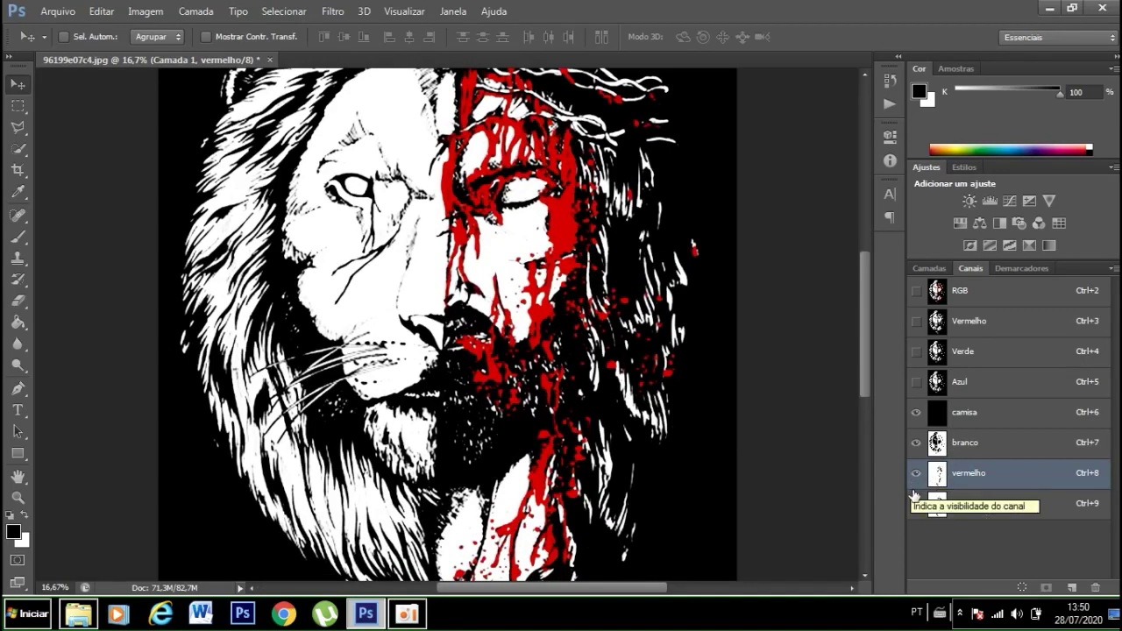
scroll(587, 249, up, 2)
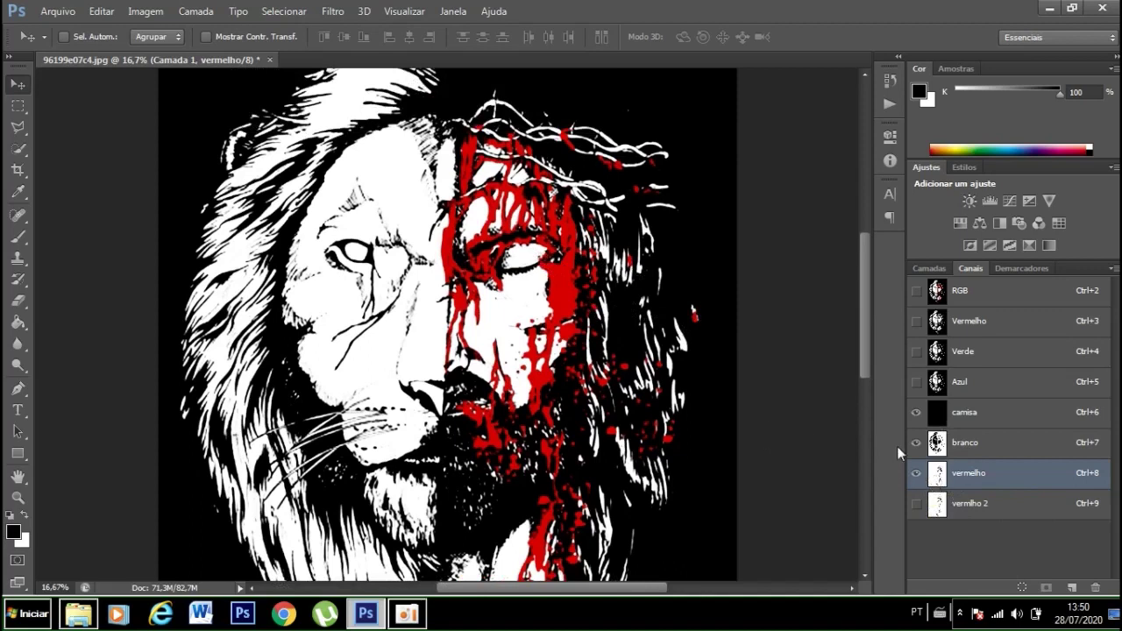
click(915, 505)
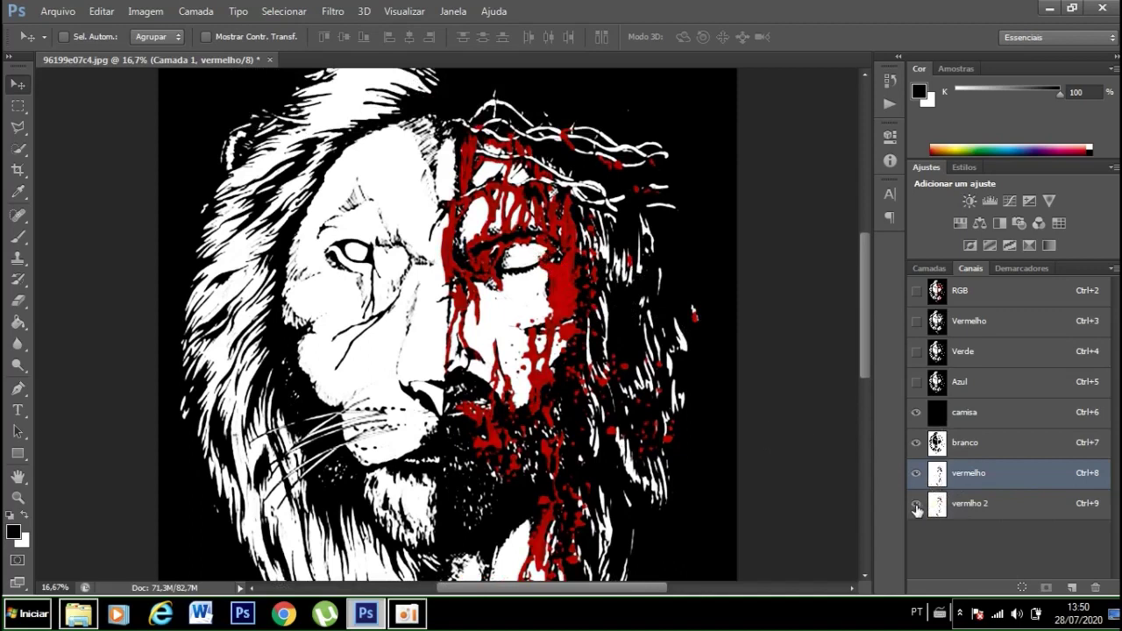
scroll(611, 362, down, 2)
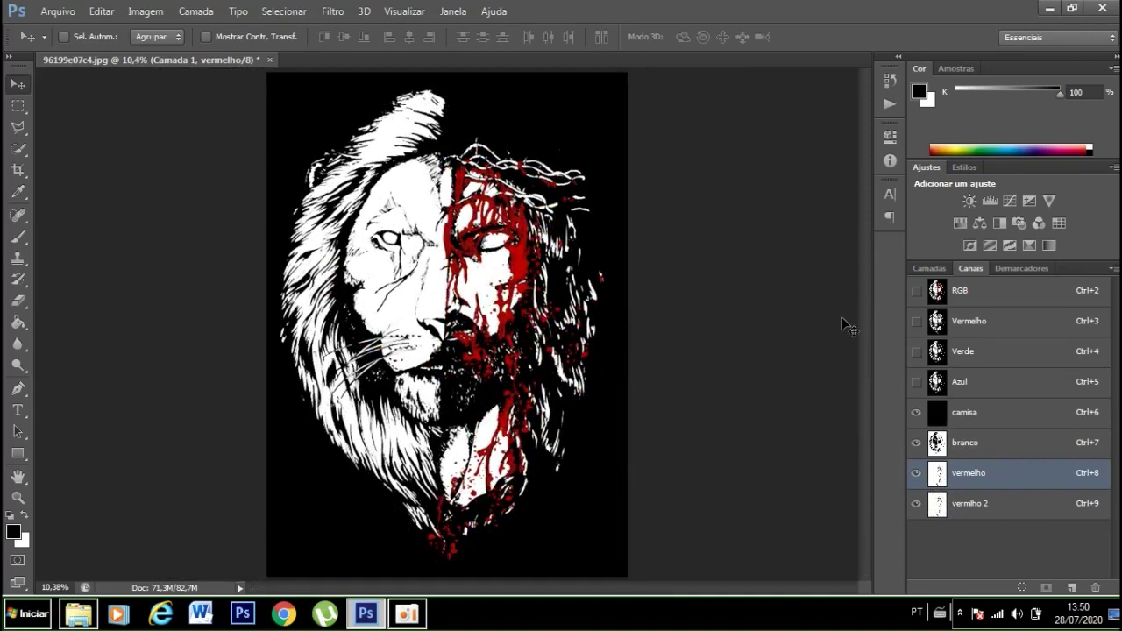
Delete the RGB colour channels, then show the vermelho and vermelho 2 spot channels
click(942, 292)
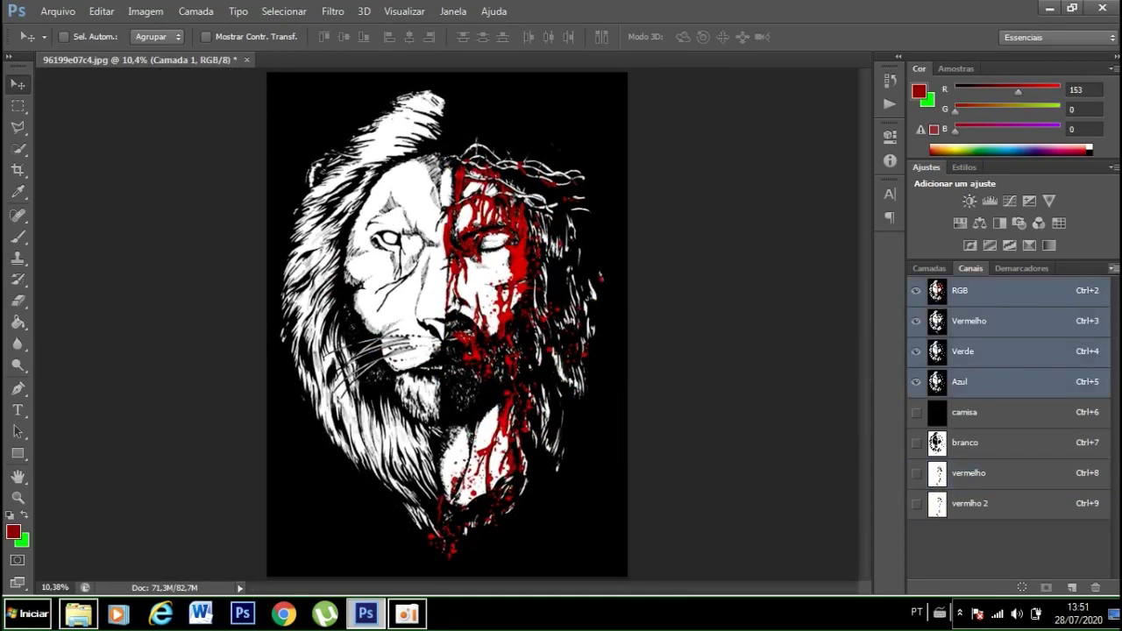
click(1095, 587)
click(473, 233)
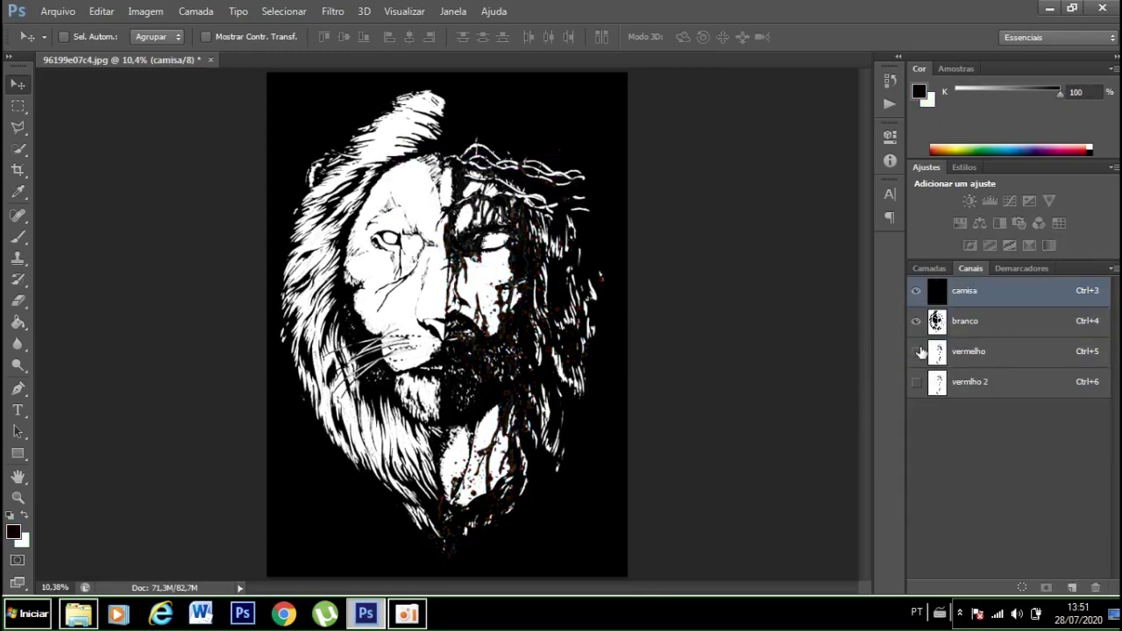
click(916, 351)
click(916, 382)
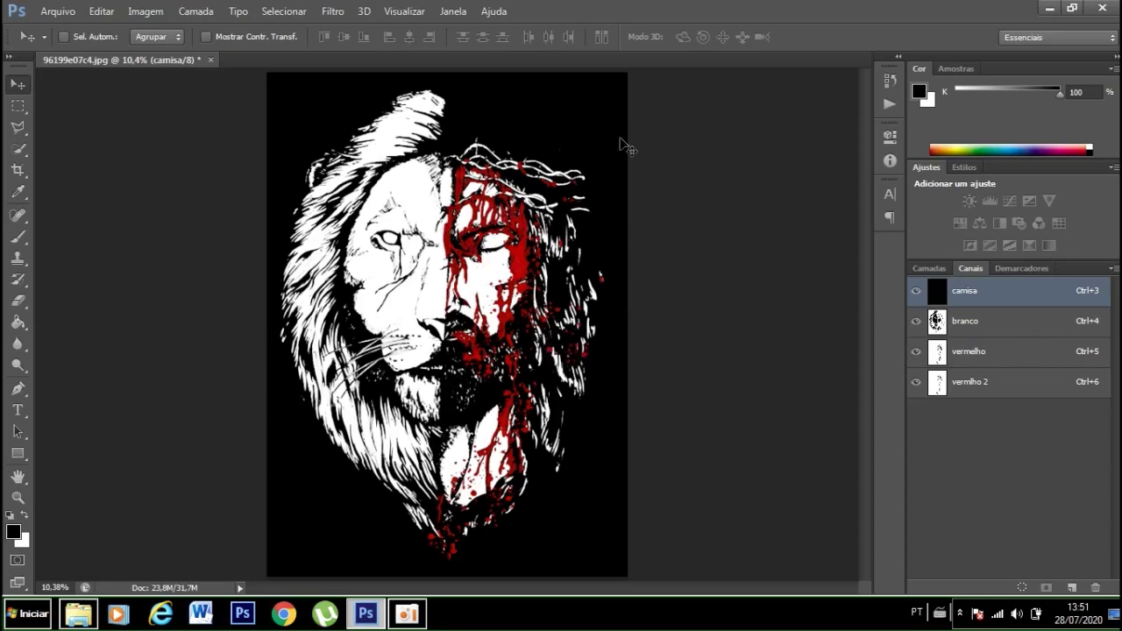
Toggle camisa, branco, vermelho and vermelho 2 visibility to compare the red splatters
click(916, 293)
click(915, 320)
click(915, 352)
click(916, 320)
click(916, 352)
click(916, 382)
drag(912, 377, 918, 375)
Check the lion and red channels individually, then turn all four spot channels back on
click(922, 352)
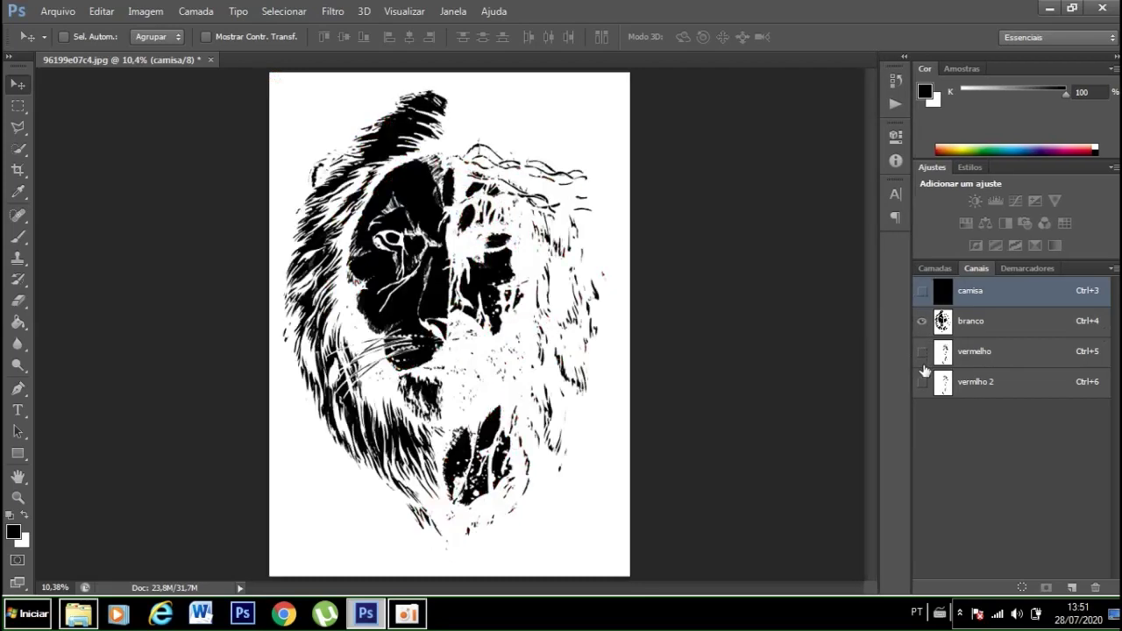
click(922, 352)
click(921, 321)
click(921, 382)
click(921, 352)
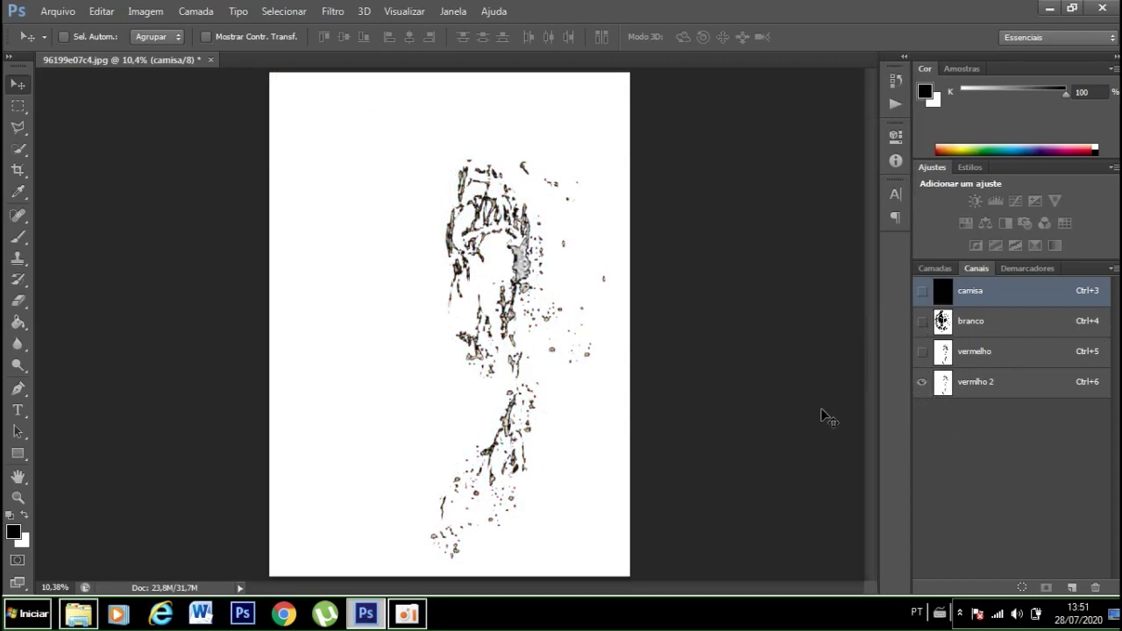
click(922, 352)
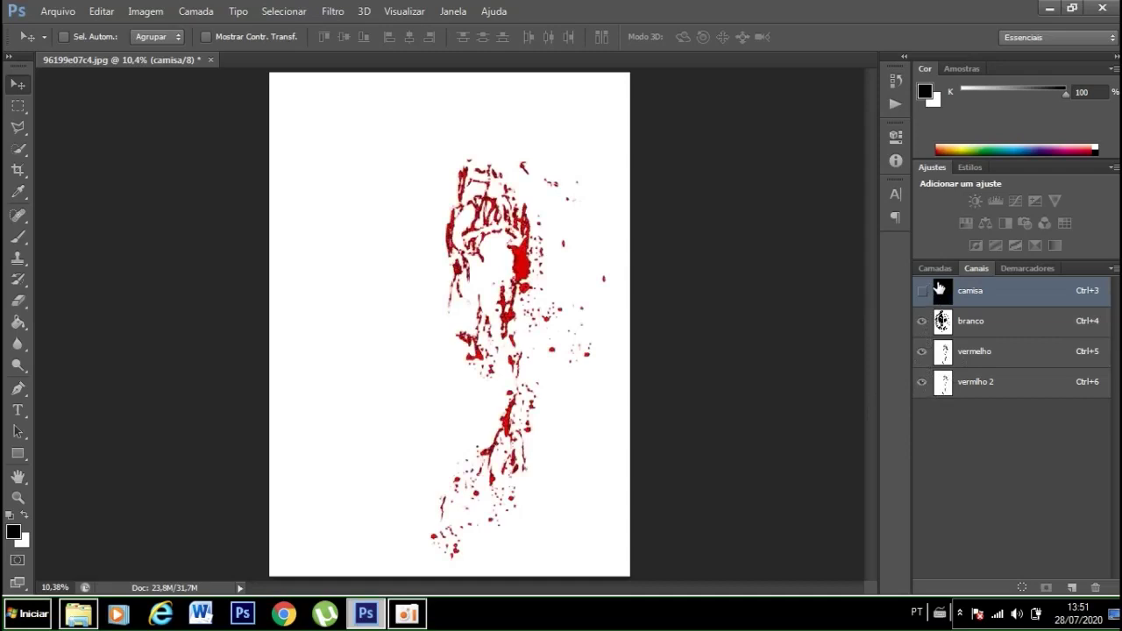
click(923, 291)
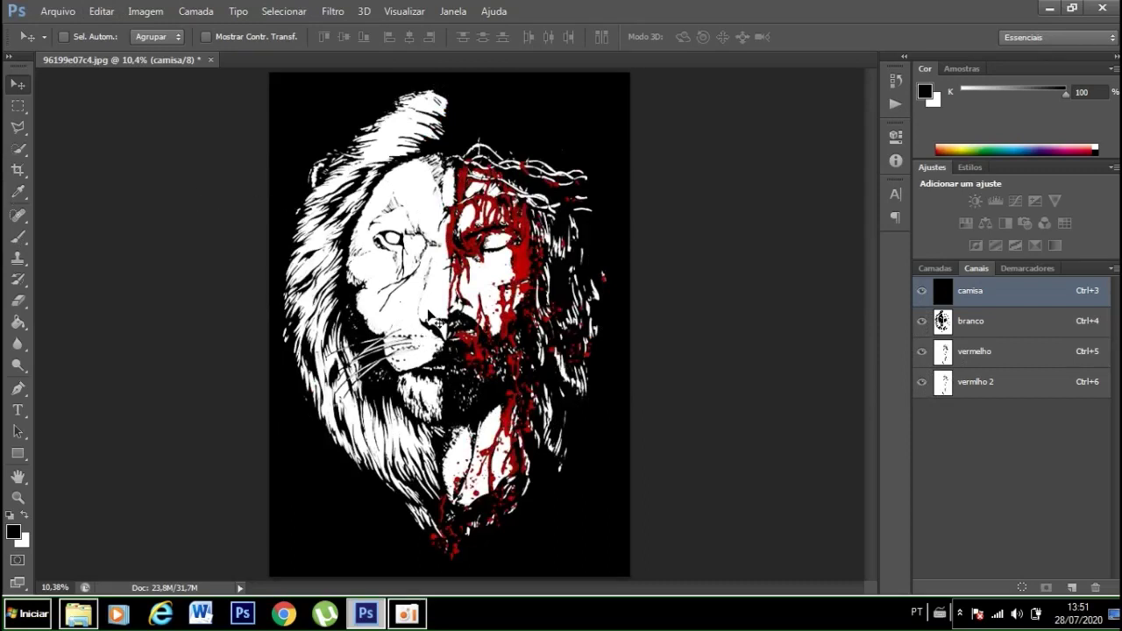
key(b)
key(ctrl+5)
Split the channels into camisa, branco, vermelho and vermelho 2 documents and review each one
click(1117, 271)
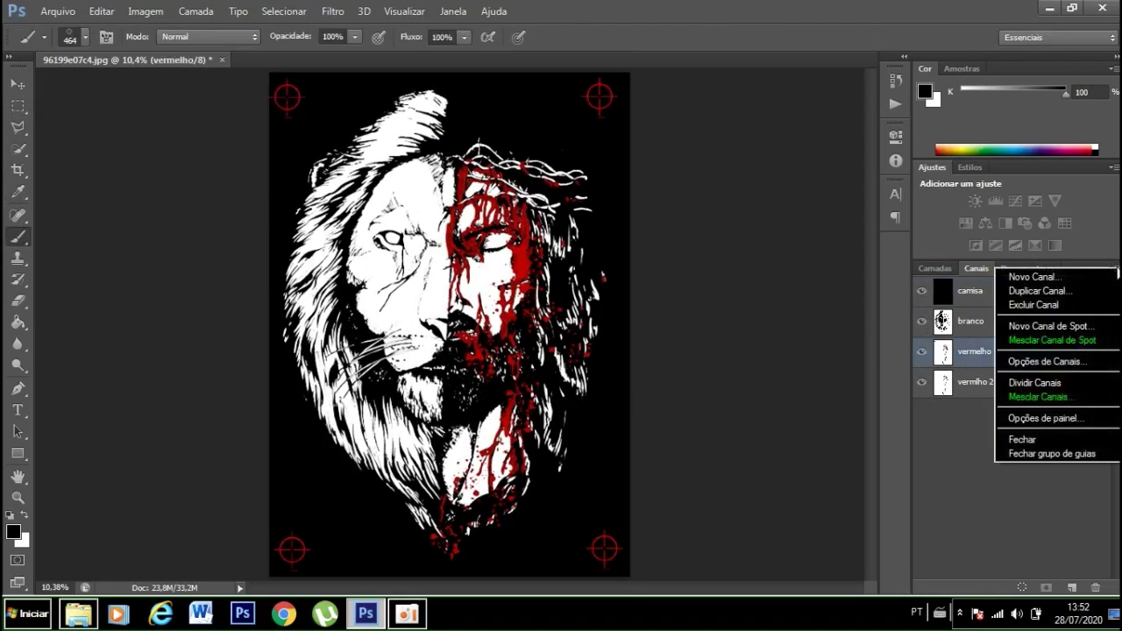
click(1038, 383)
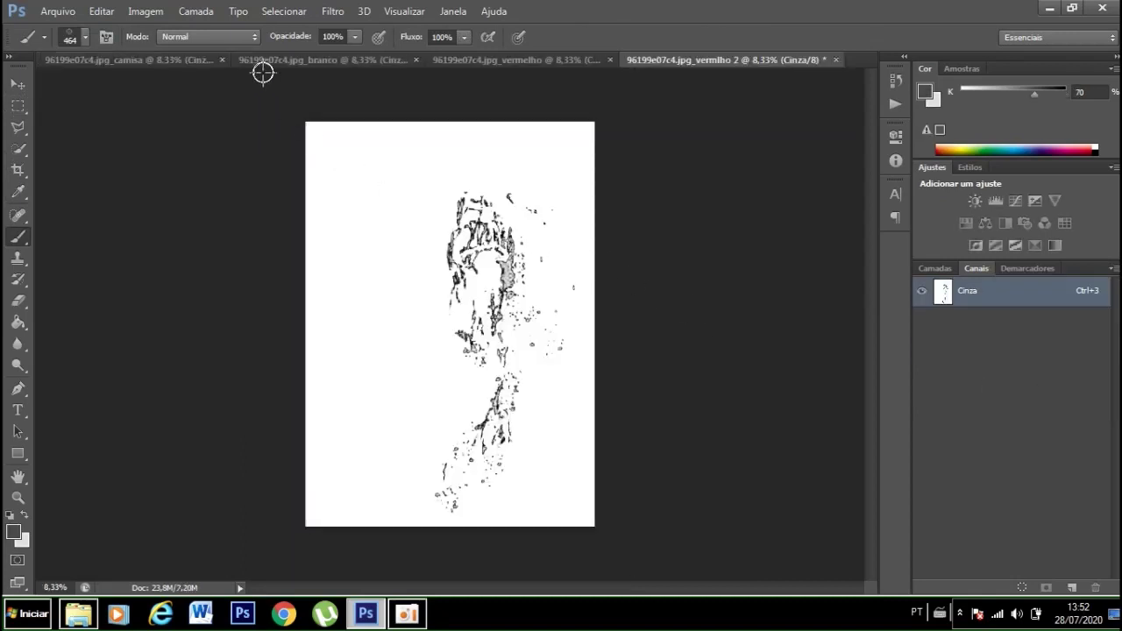
click(307, 61)
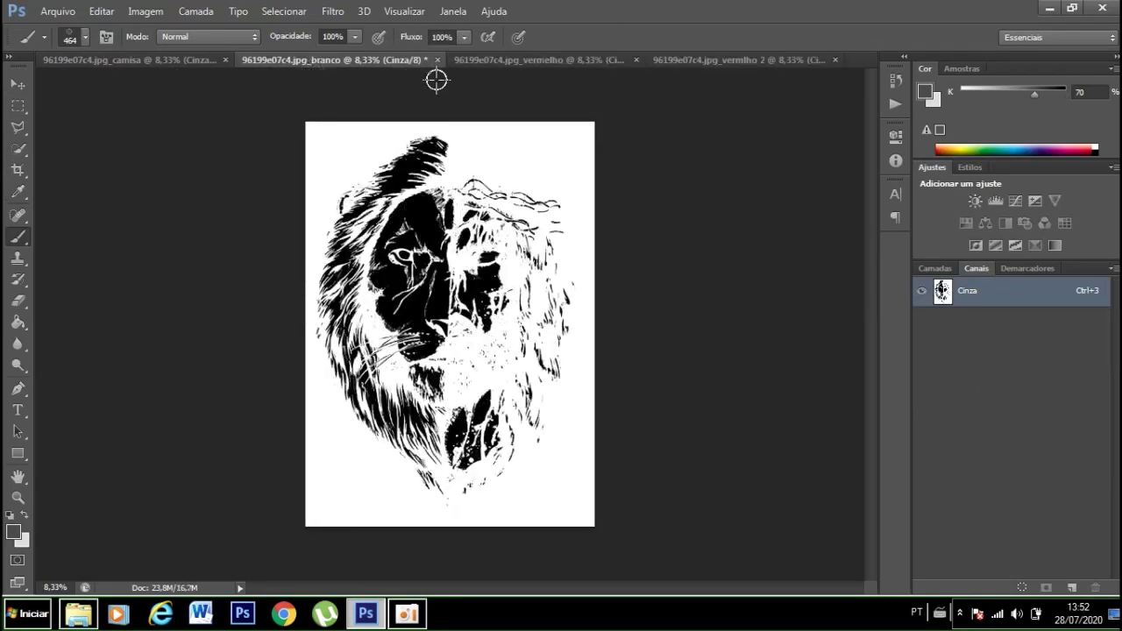
click(537, 62)
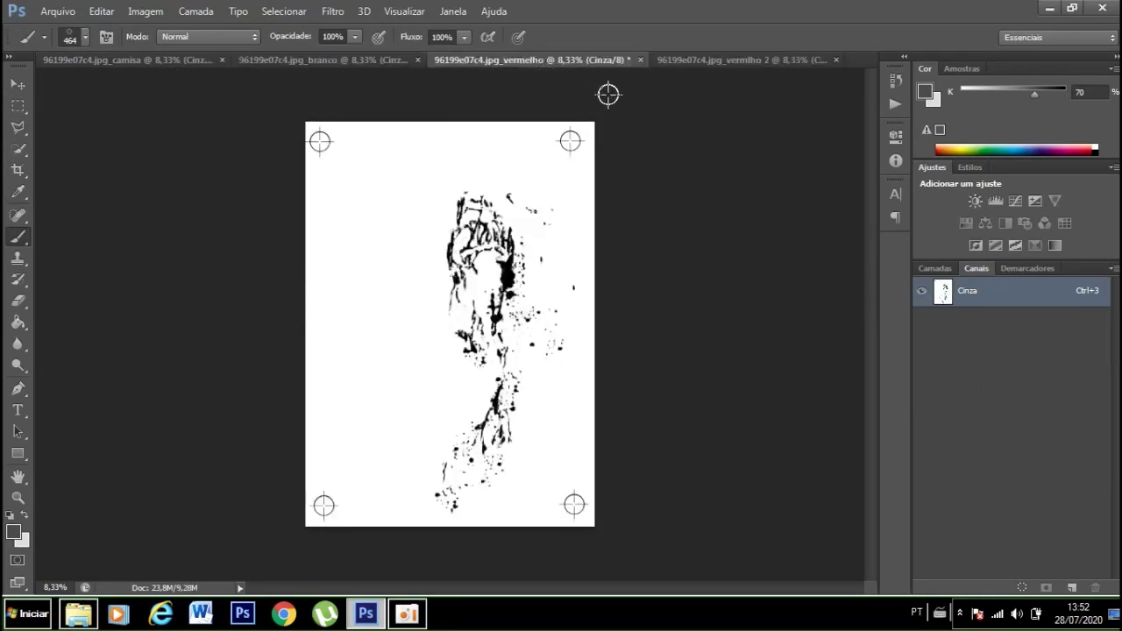
click(757, 64)
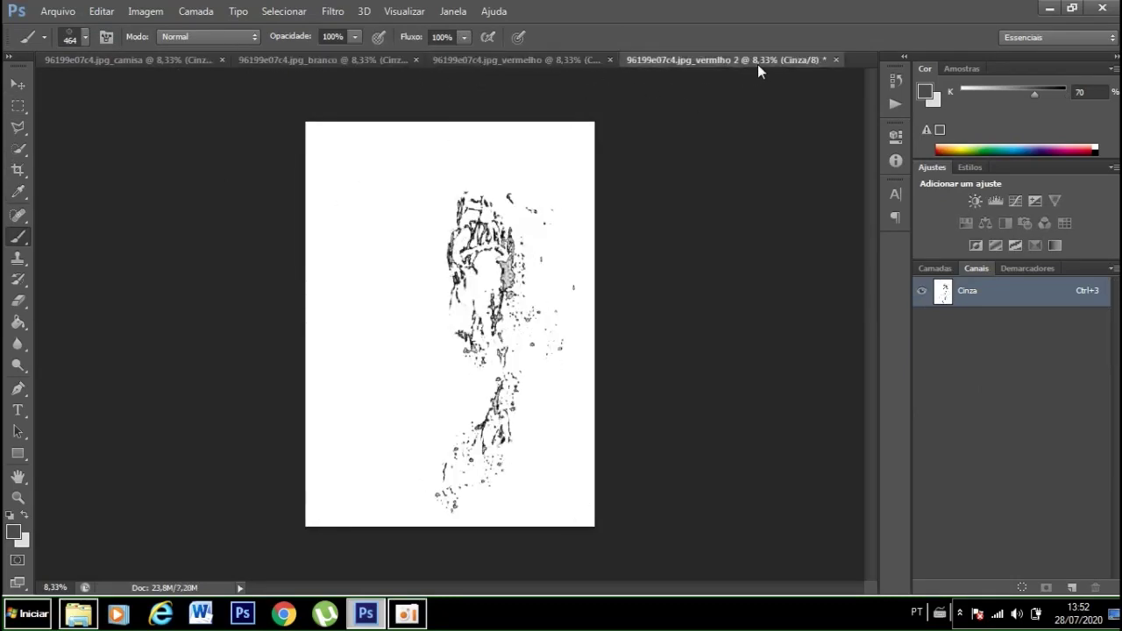
click(334, 61)
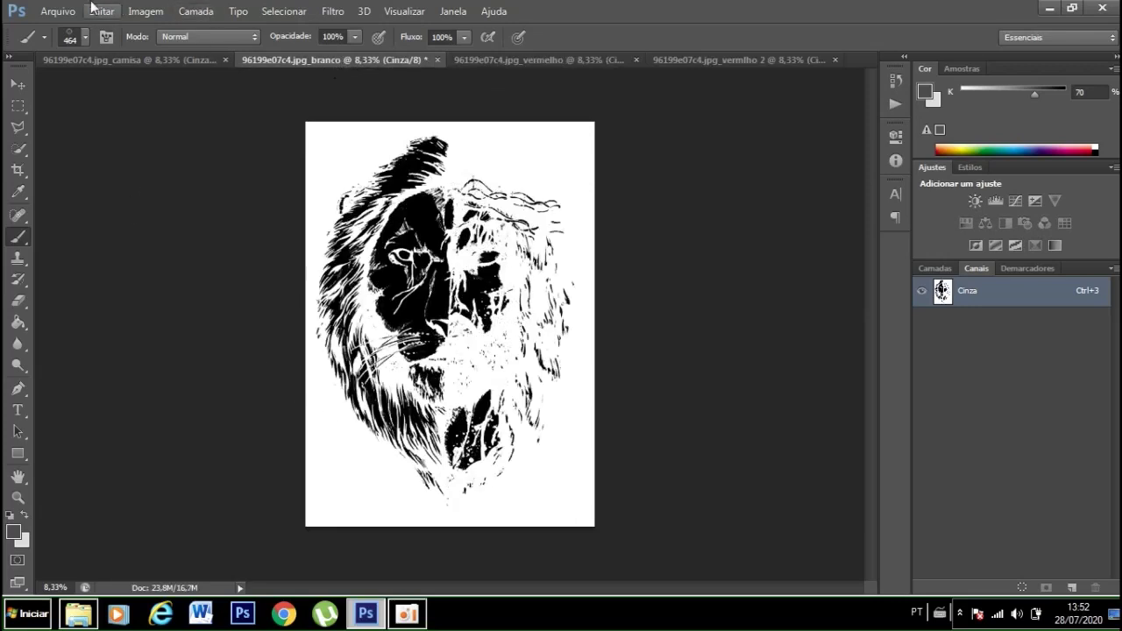
click(58, 10)
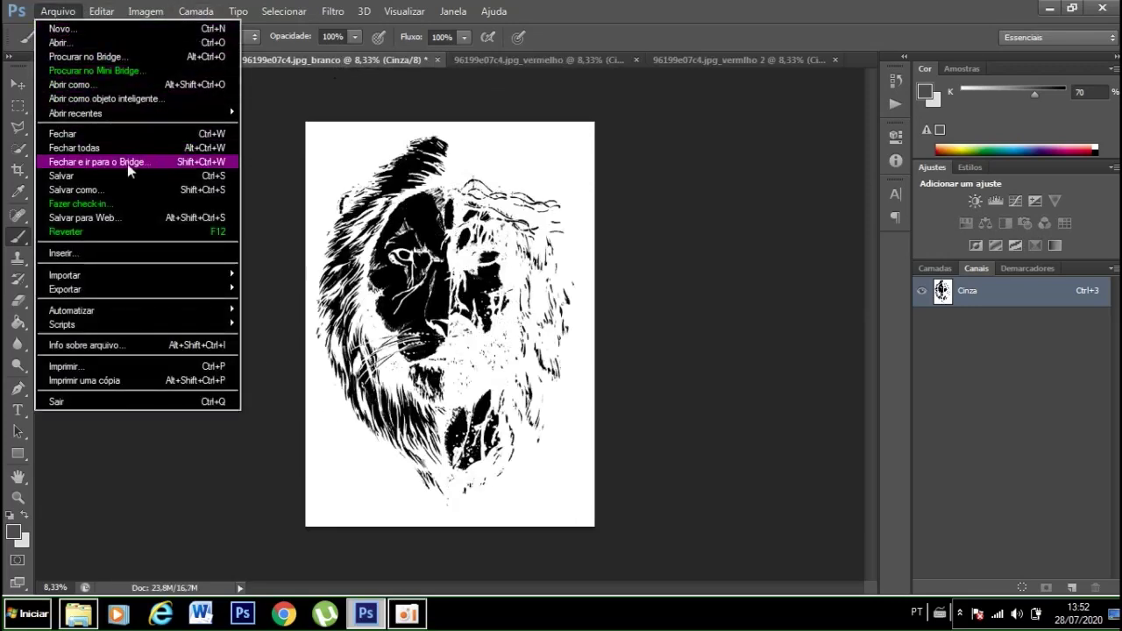
click(71, 189)
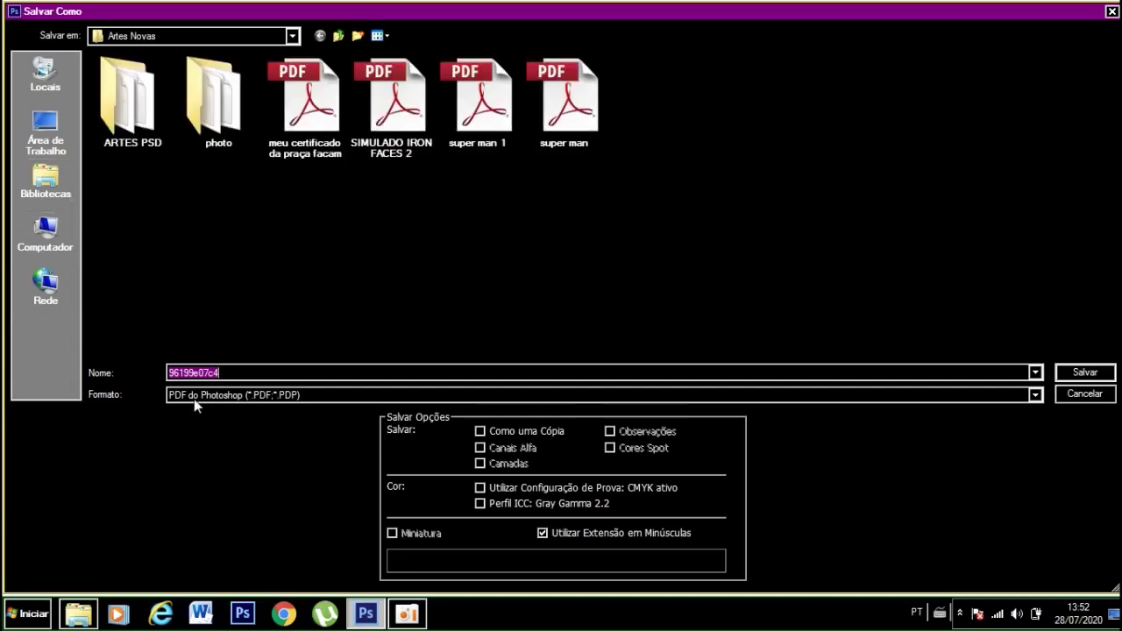
text(leão)
click(1075, 395)
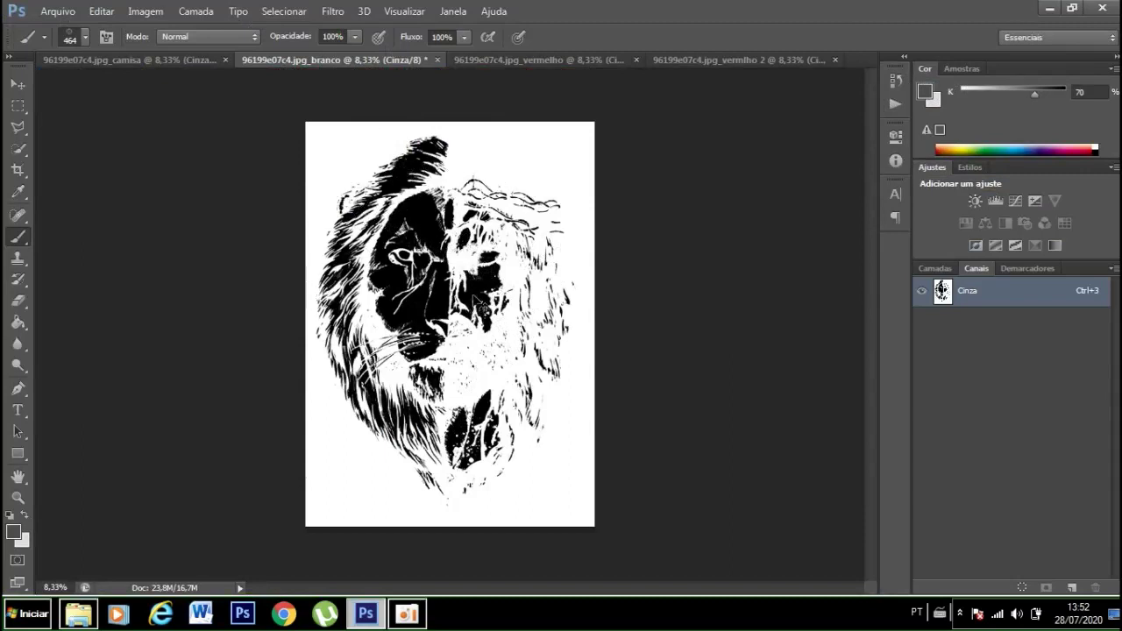
Zoom into the branco document's detail, fit it back on screen, then switch to camisa
scroll(476, 301, up, 1)
scroll(469, 293, up, 2)
scroll(469, 293, up, 1)
scroll(449, 286, up, 1)
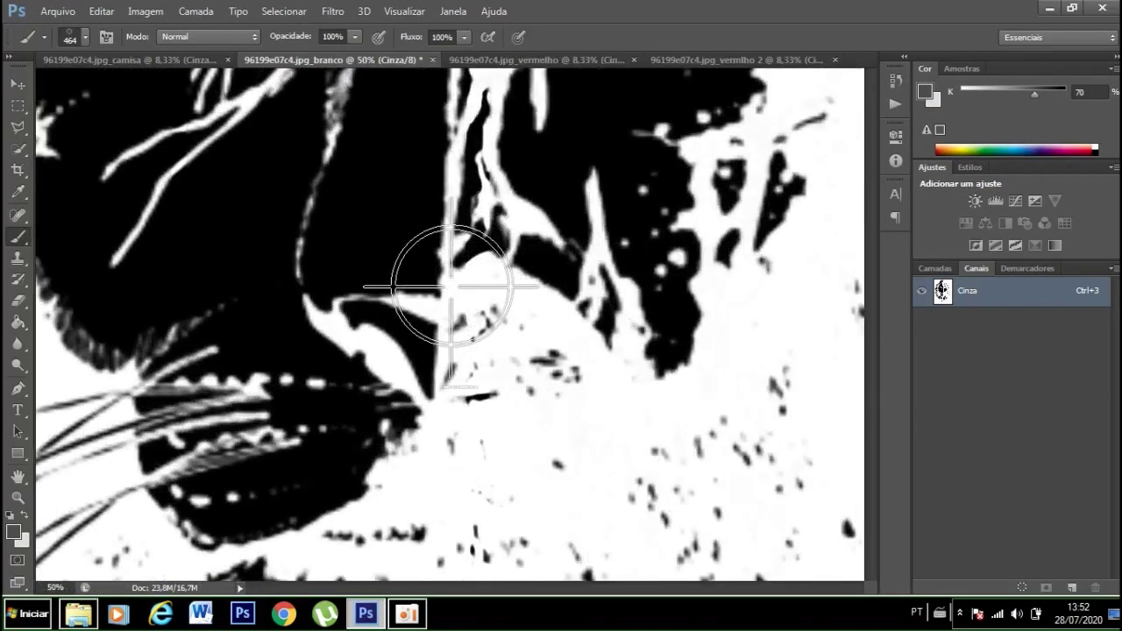
scroll(450, 286, up, 1)
scroll(462, 313, up, 2)
scroll(413, 318, up, 1)
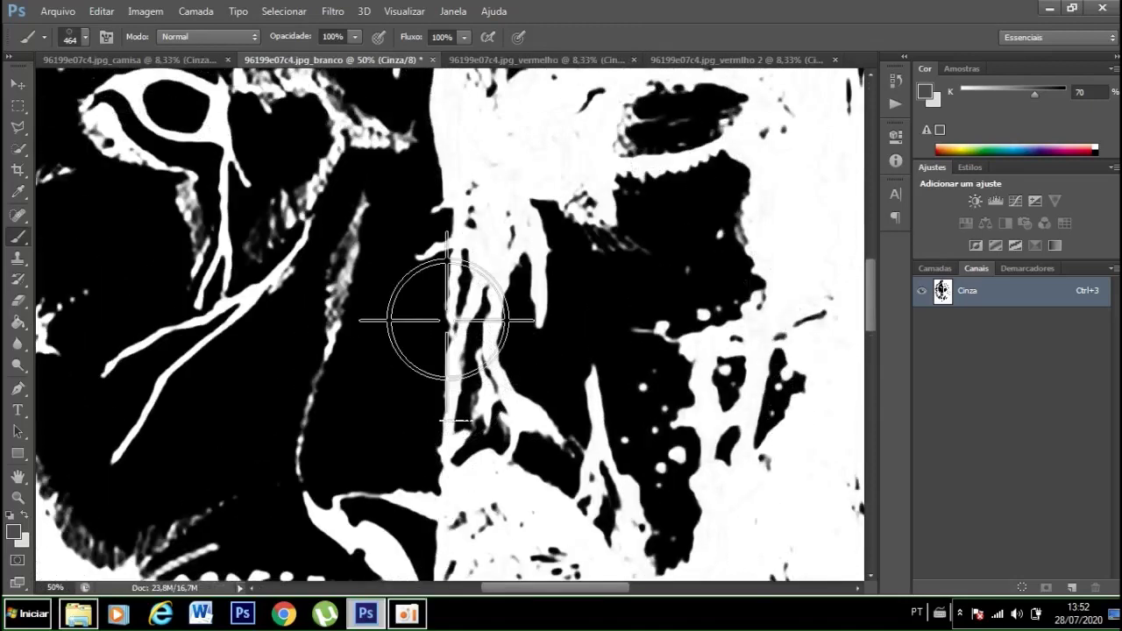
scroll(446, 320, down, 1)
scroll(447, 320, down, 1)
scroll(447, 324, down, 1)
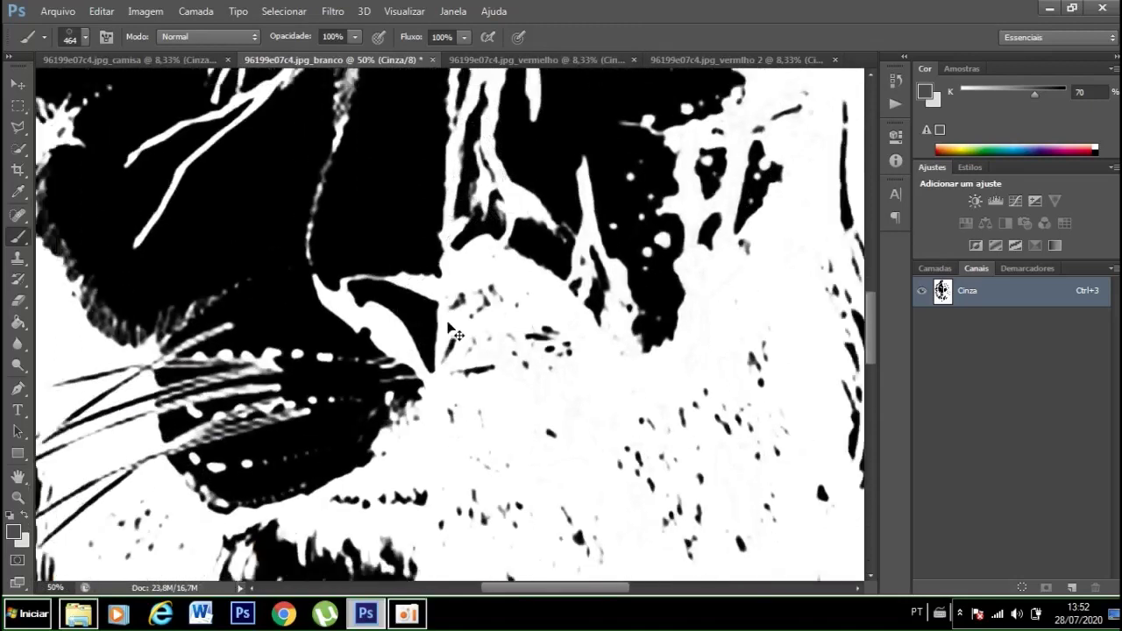
key(ctrl+0)
click(14, 88)
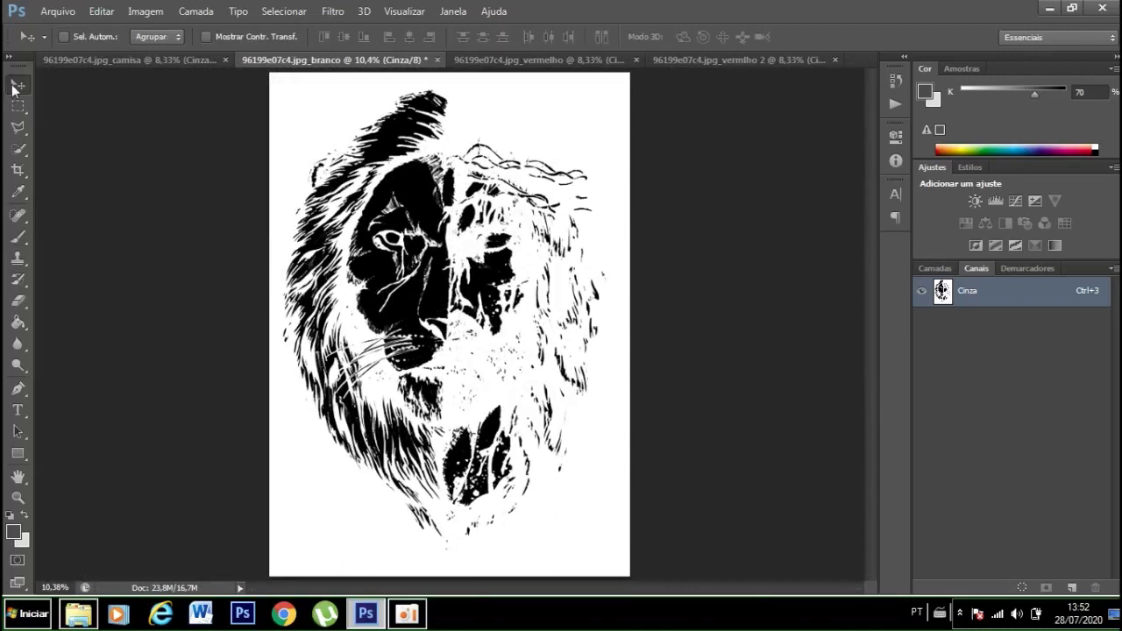
click(152, 62)
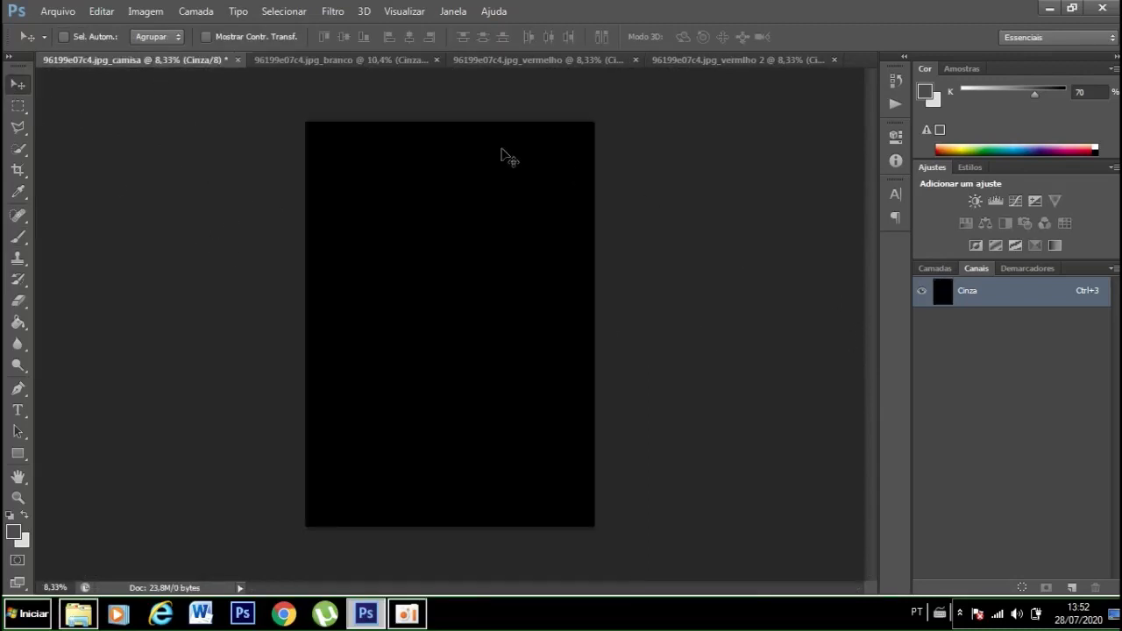